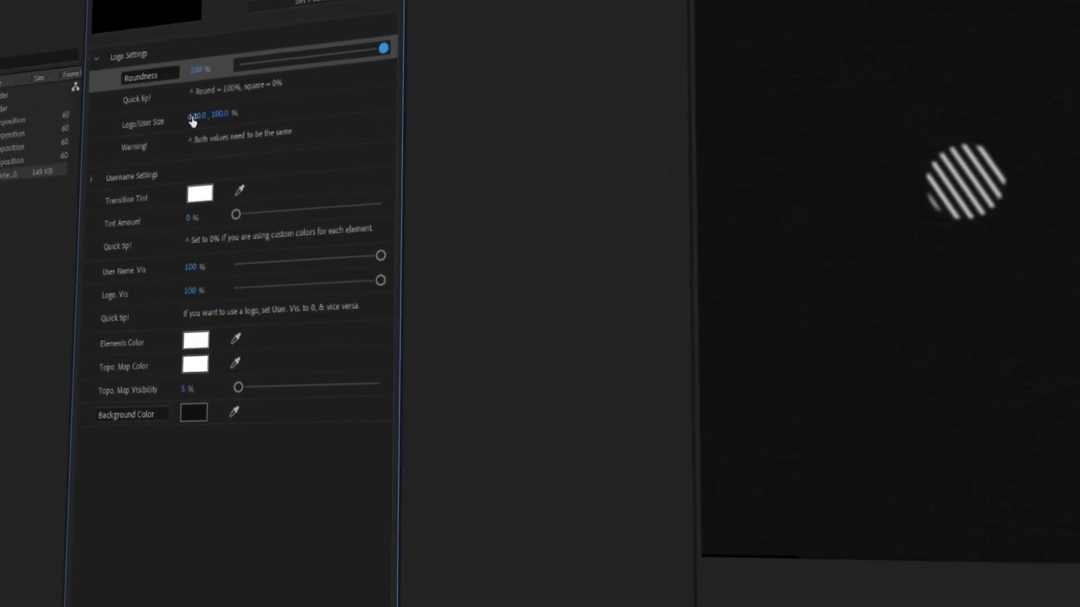
click(193, 119)
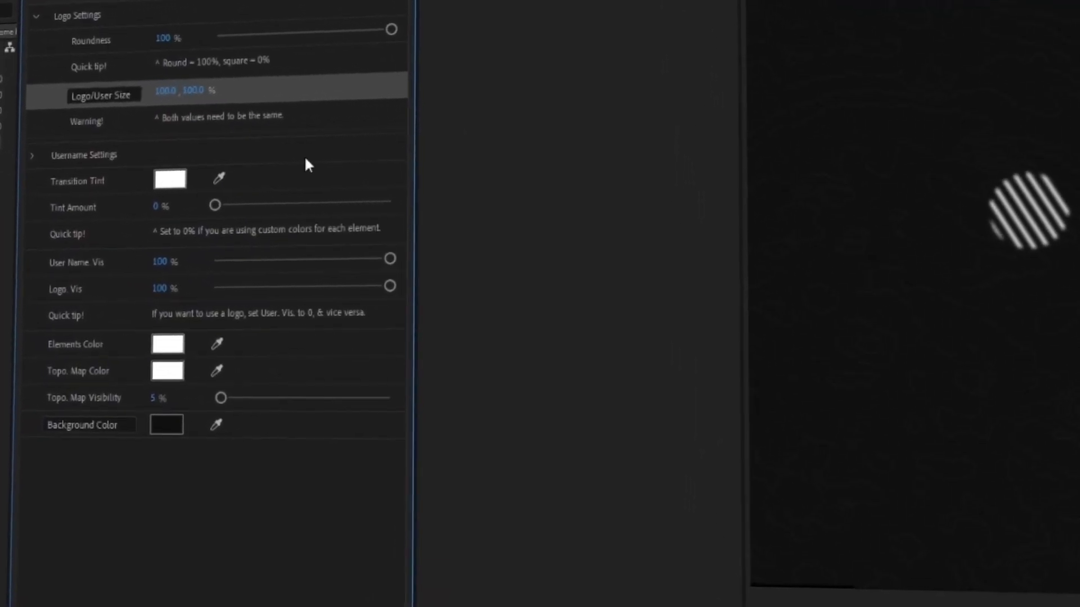
click(169, 178)
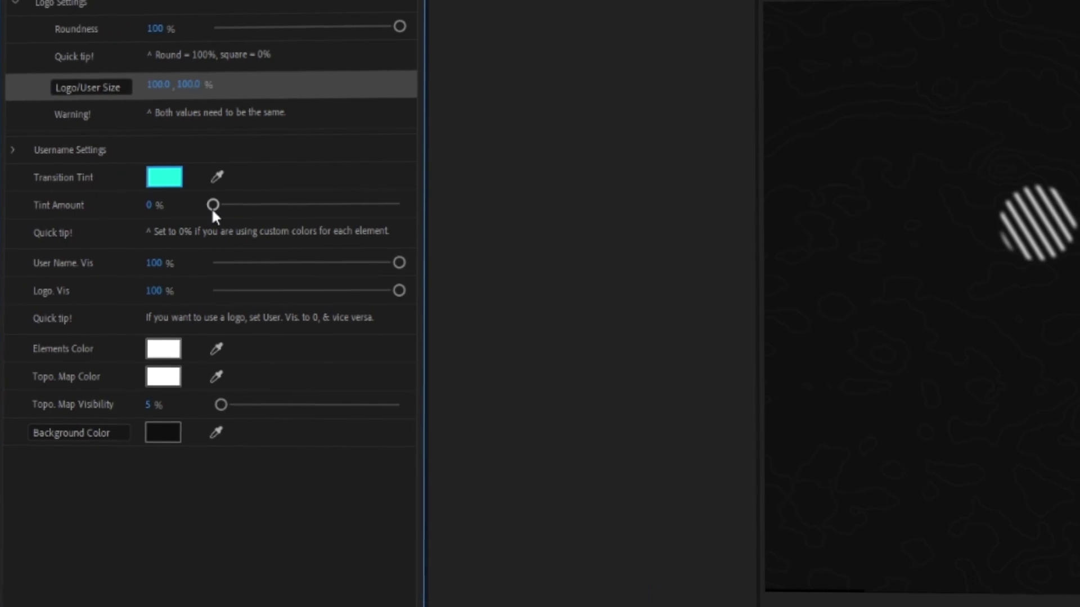
drag(214, 206, 391, 203)
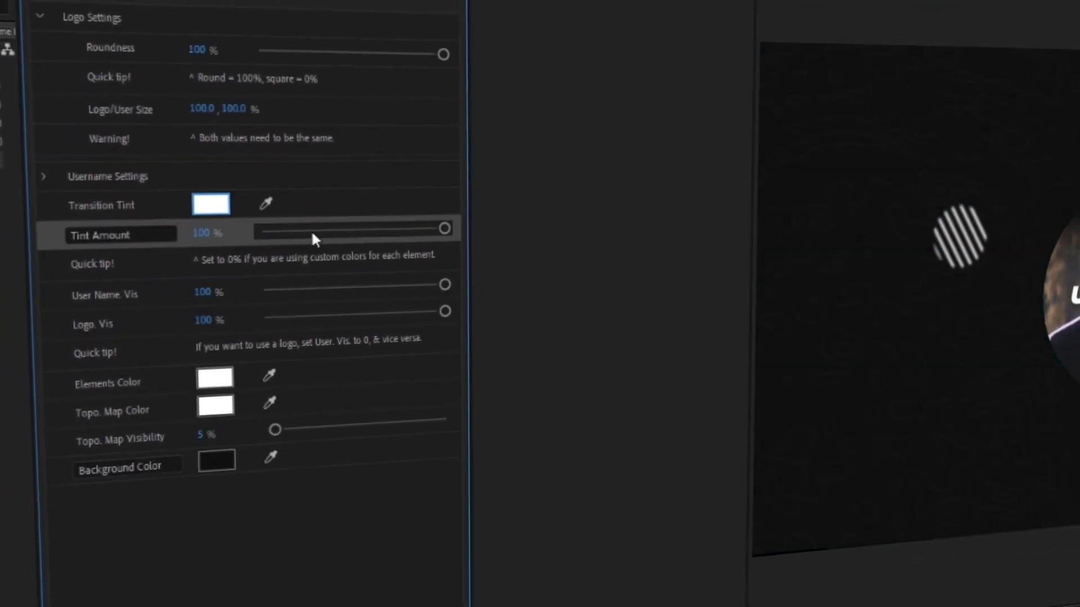
click(311, 231)
click(255, 309)
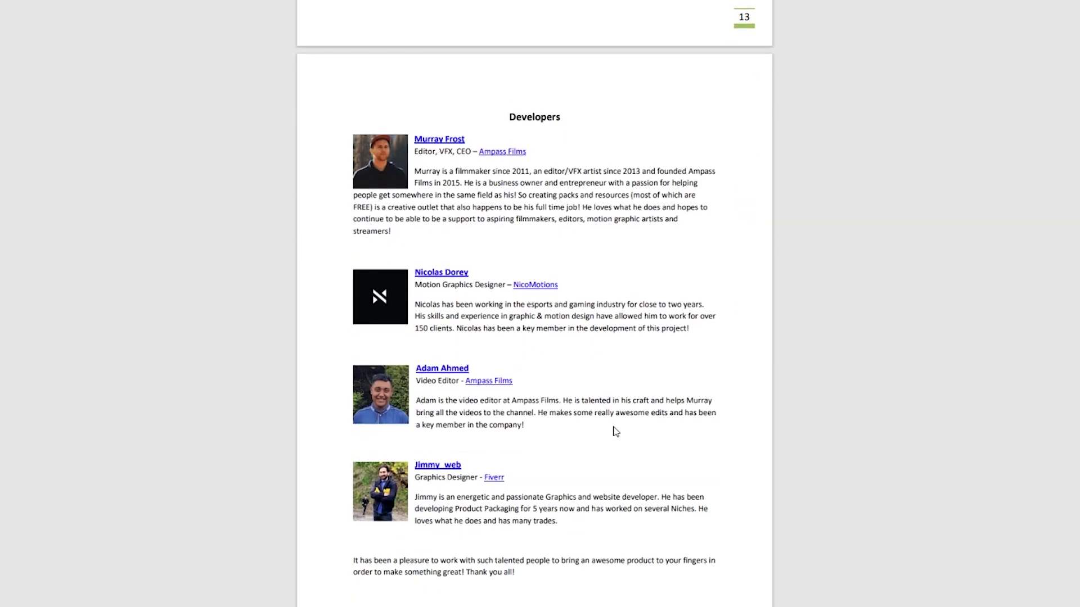
Scroll the guide PDF past the Developers page down to Help and Support.
scroll(615, 431, down, 2)
scroll(432, 398, down, 4)
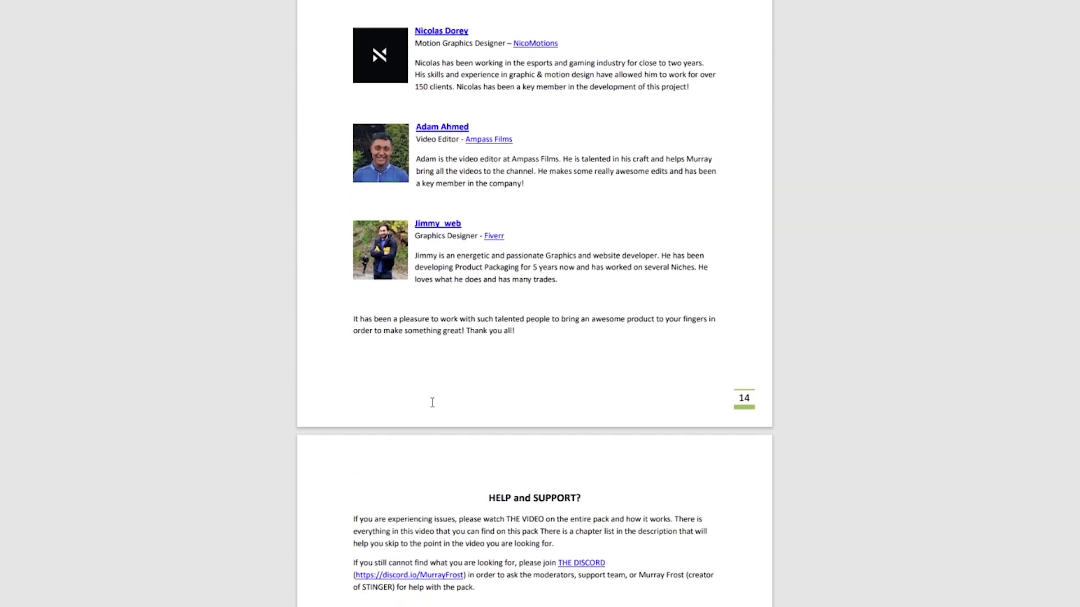
scroll(422, 345, down, 4)
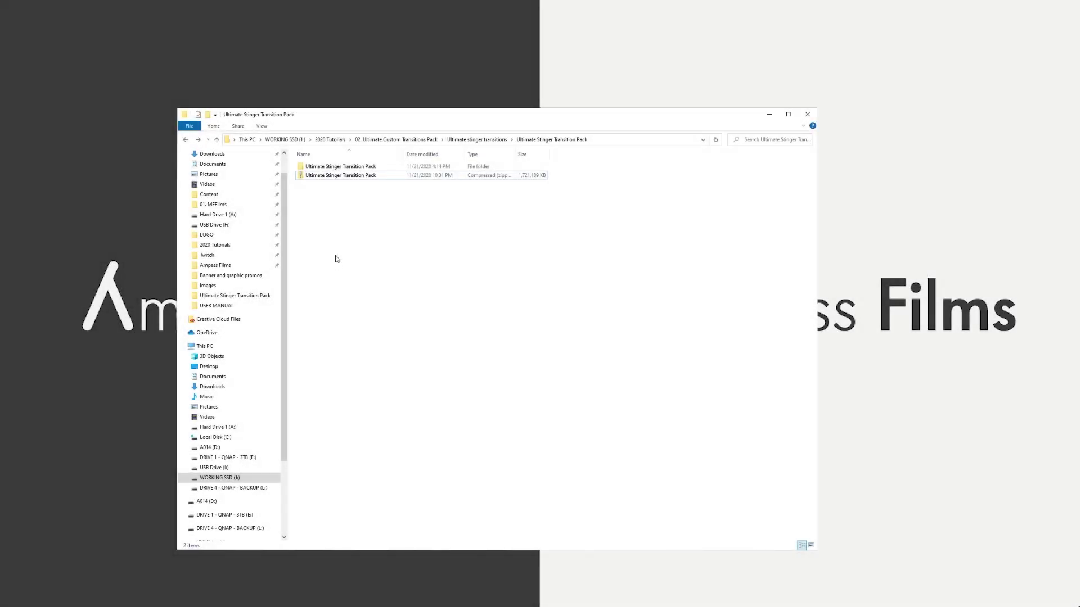
Extract the Ultimate Stinger Transition Pack zip with WinRAR and open the extracted folder.
click(348, 178)
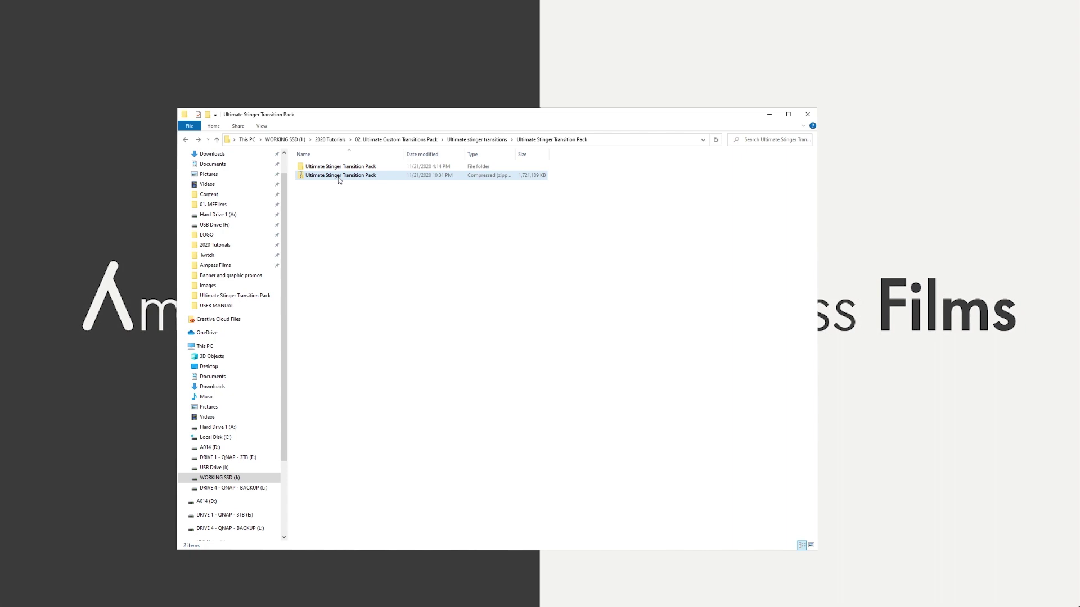
click(339, 180)
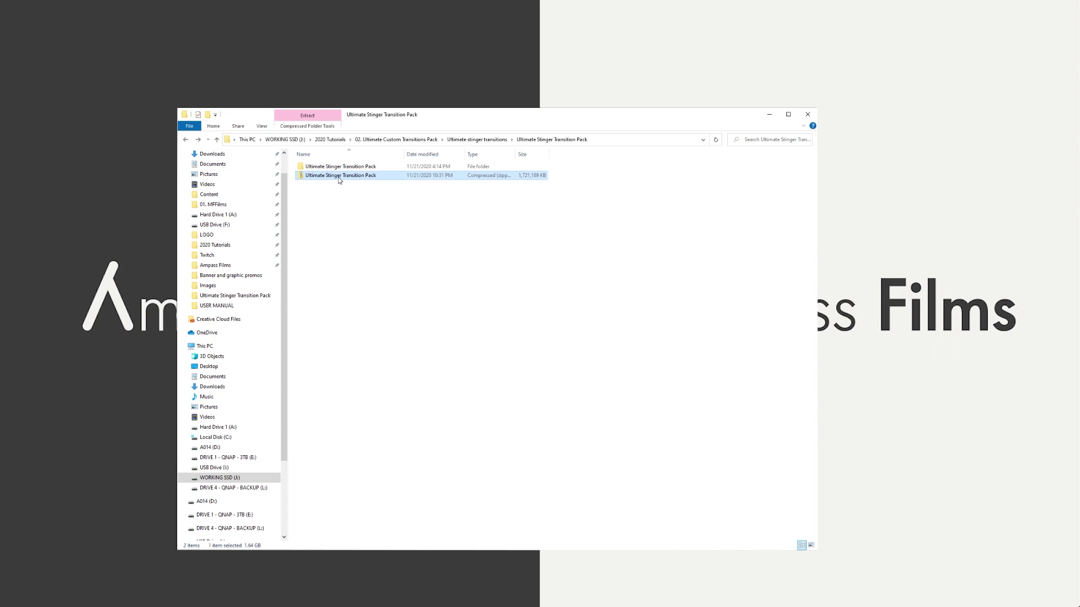
right_click(340, 180)
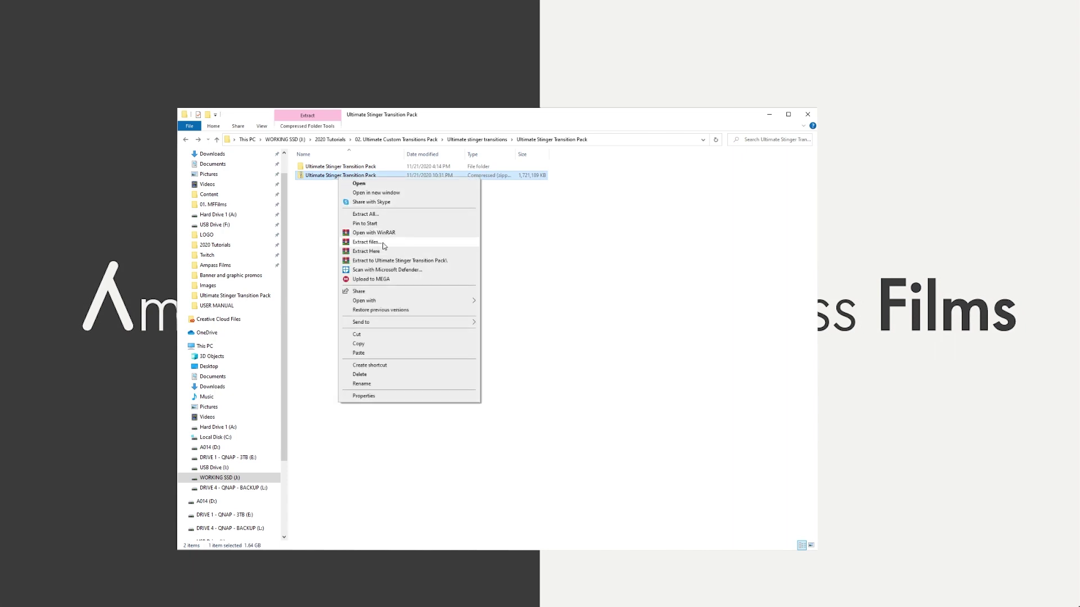
click(368, 251)
double_click(344, 167)
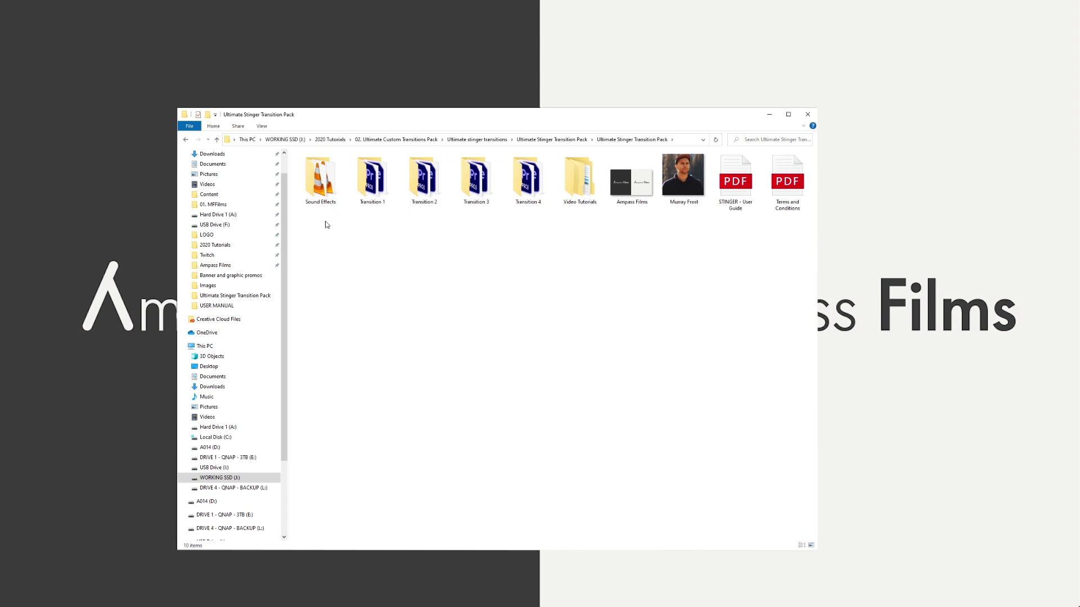
drag(325, 225, 708, 280)
Look inside Video Tutorials > Transition 1, then return and open the STINGER User Guide PDF.
double_click(579, 177)
click(315, 174)
double_click(315, 176)
key(alt+Left)
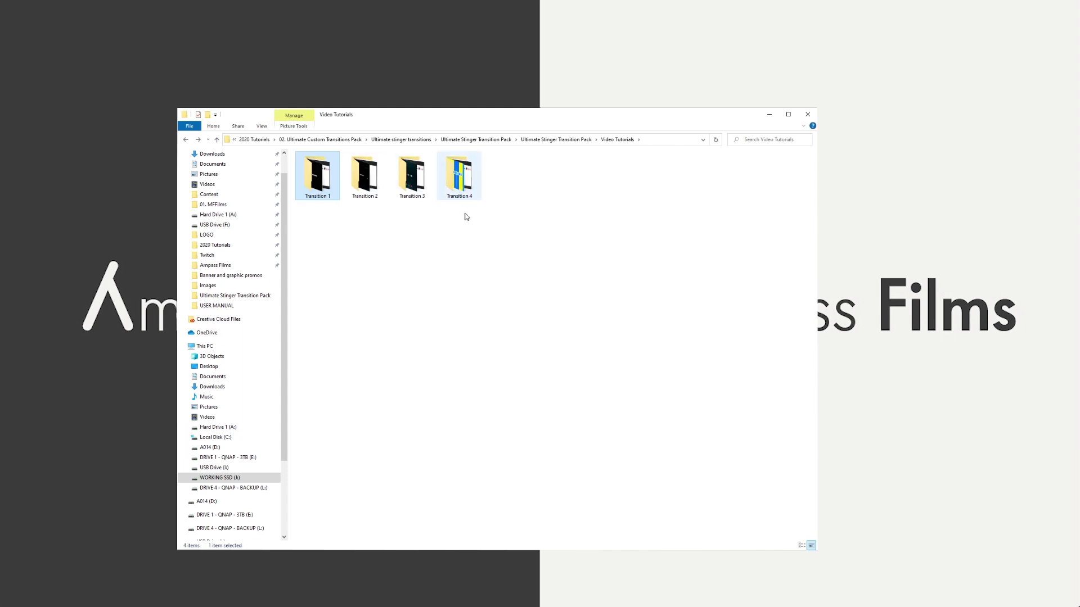
key(alt+Left)
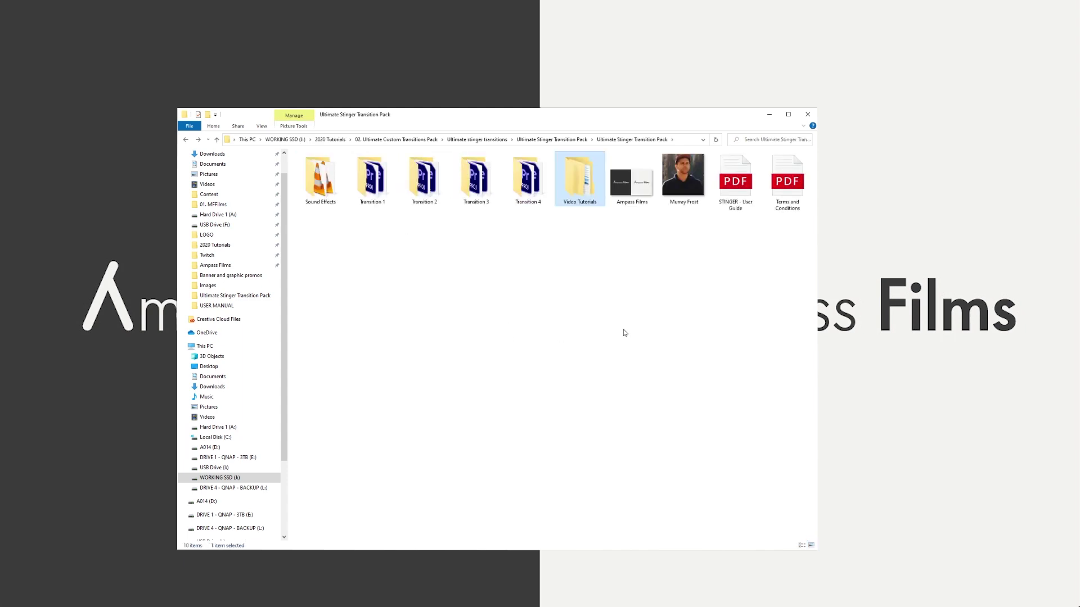
click(624, 333)
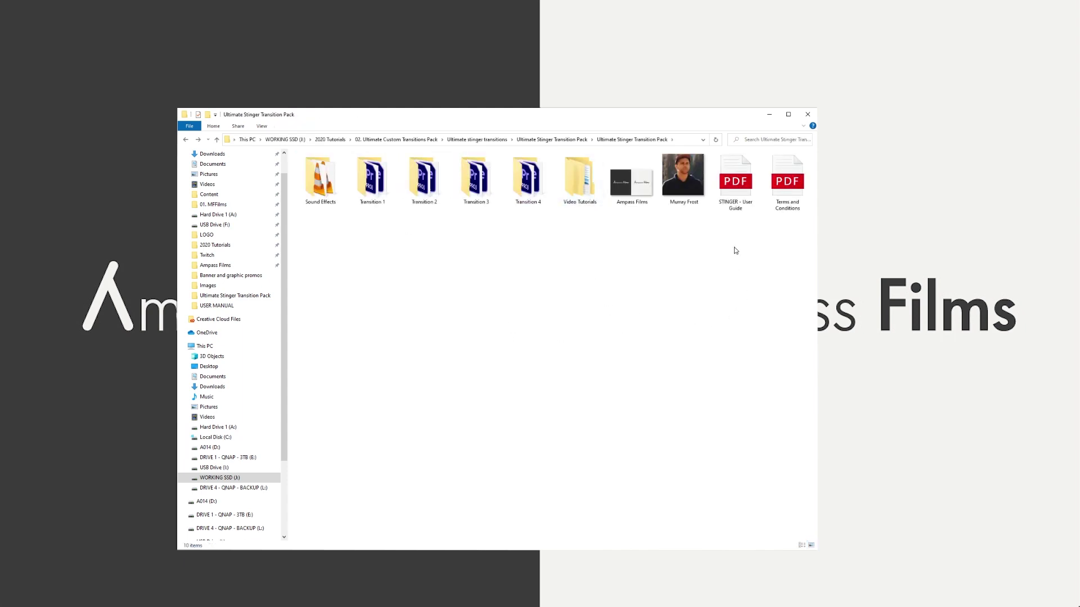
double_click(735, 178)
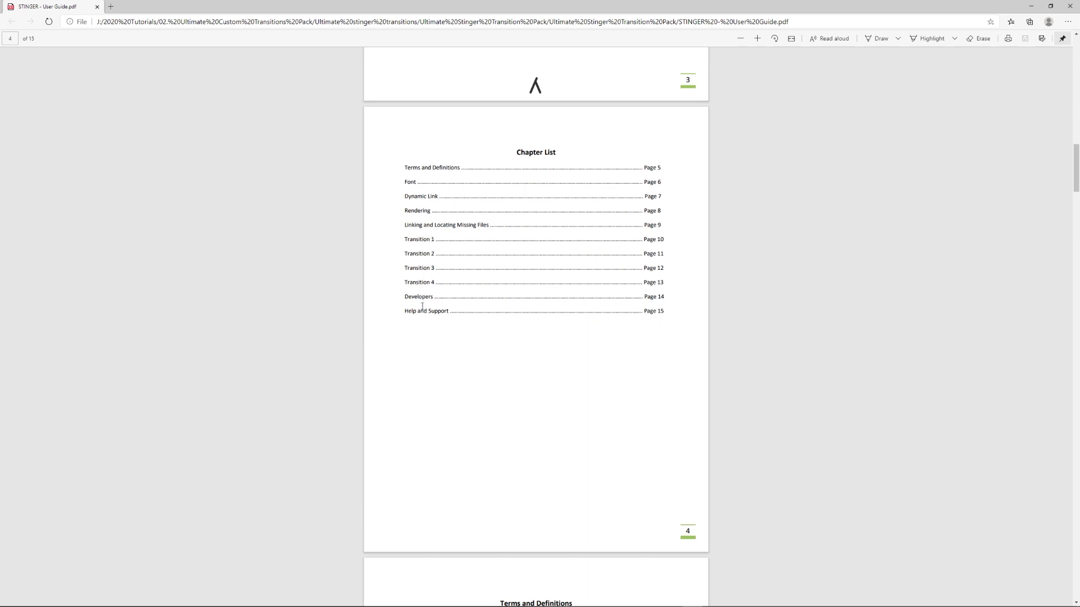
Scroll the STINGER User Guide from the chapter list to Help and Support, then back to Transition 4.
scroll(578, 371, down, 14)
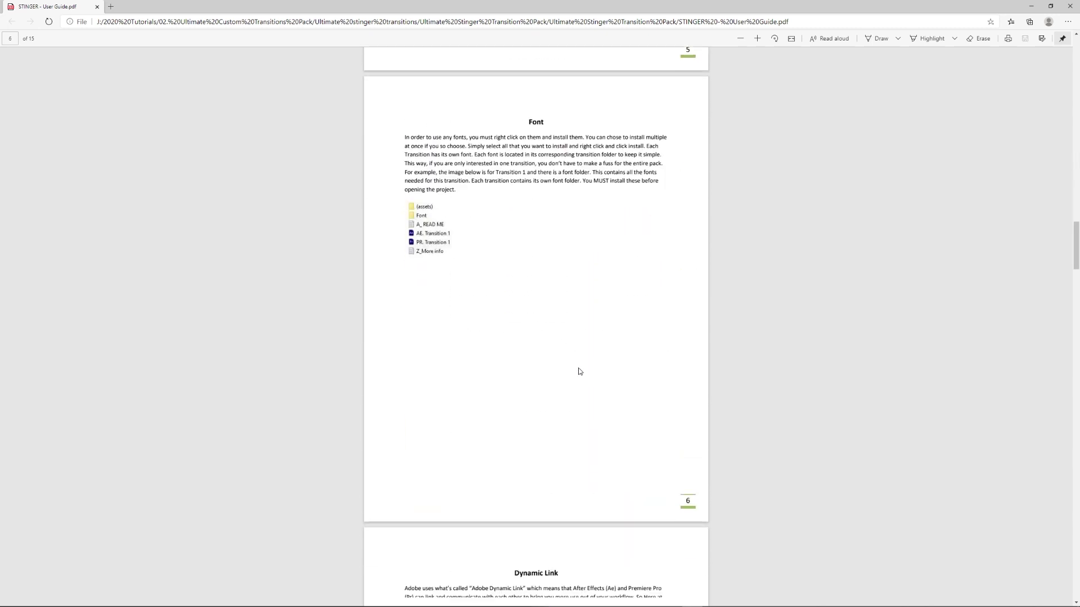
scroll(579, 371, down, 15)
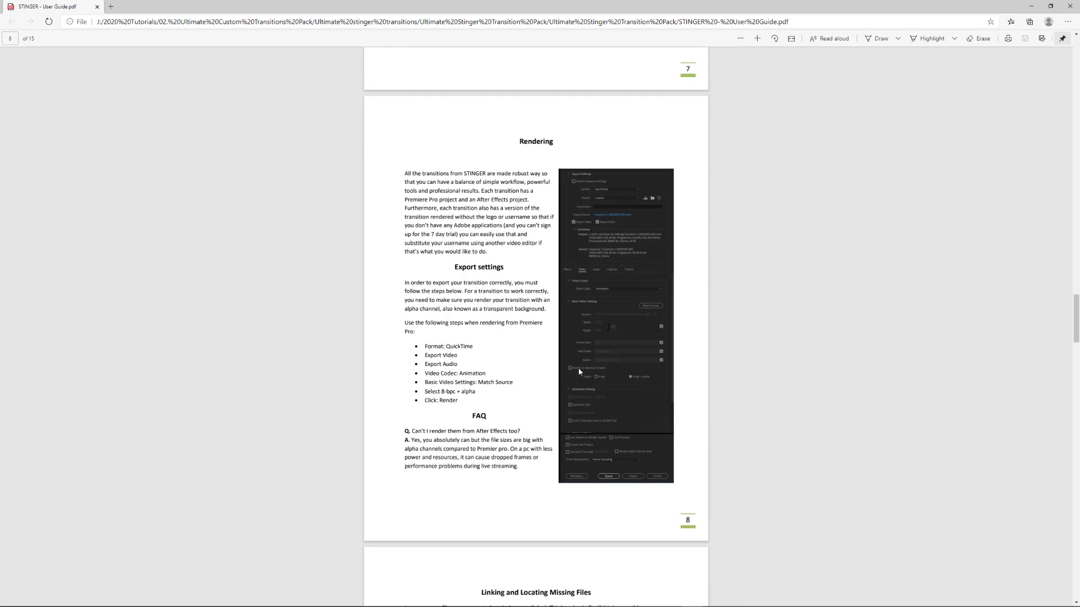
scroll(592, 405, down, 2)
scroll(593, 408, down, 12)
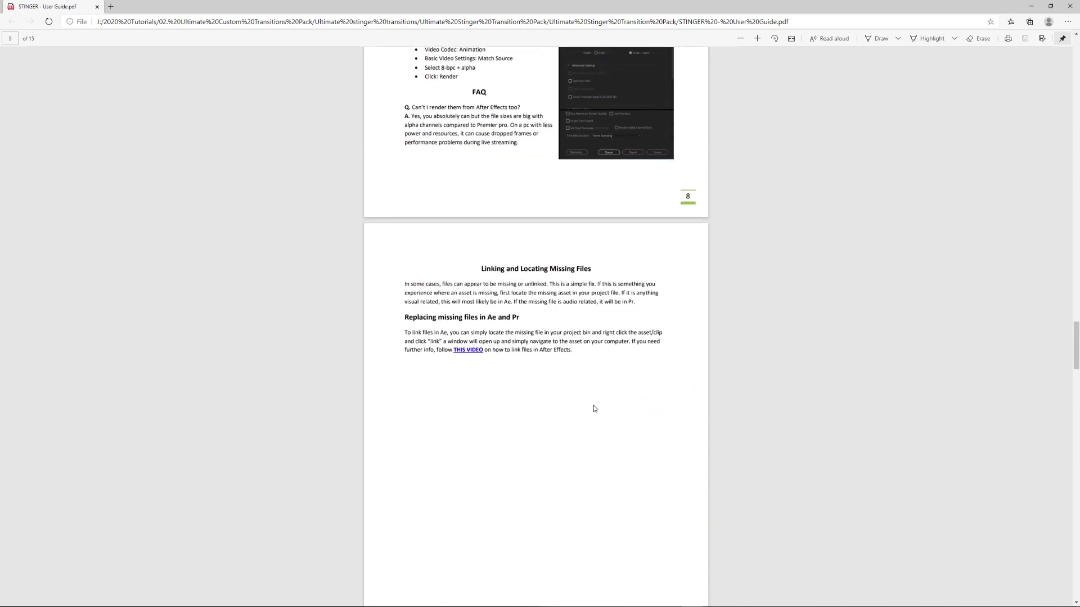
scroll(595, 401, down, 5)
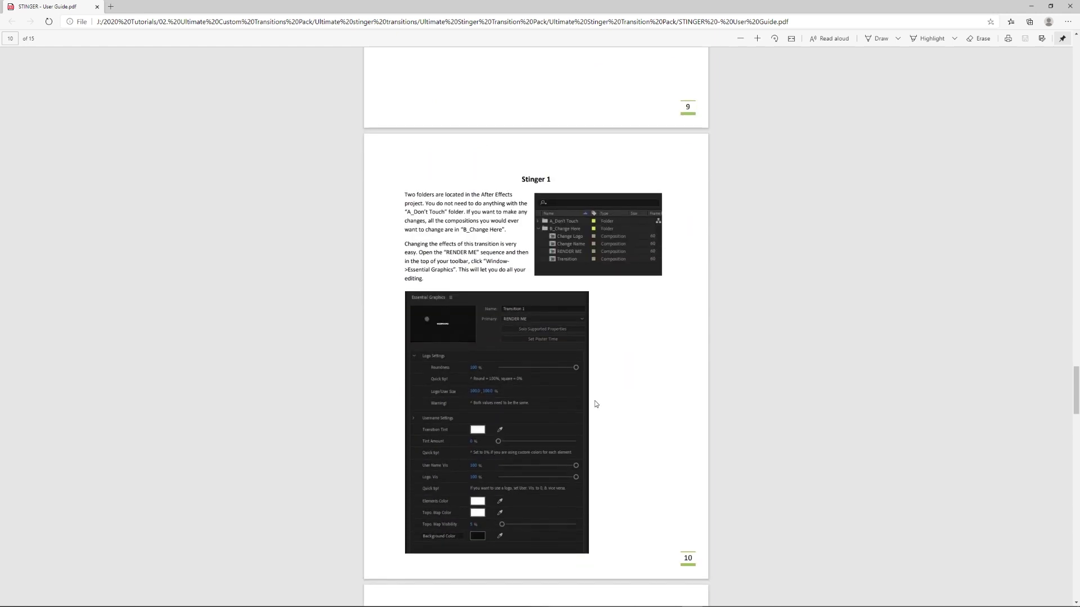
scroll(595, 404, down, 12)
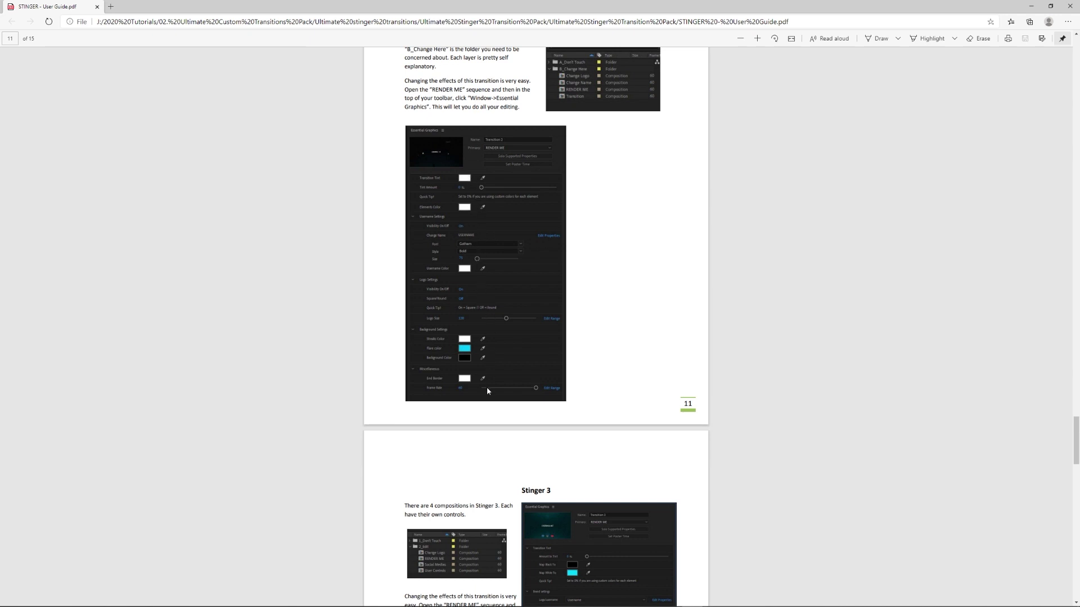
scroll(494, 387, down, 8)
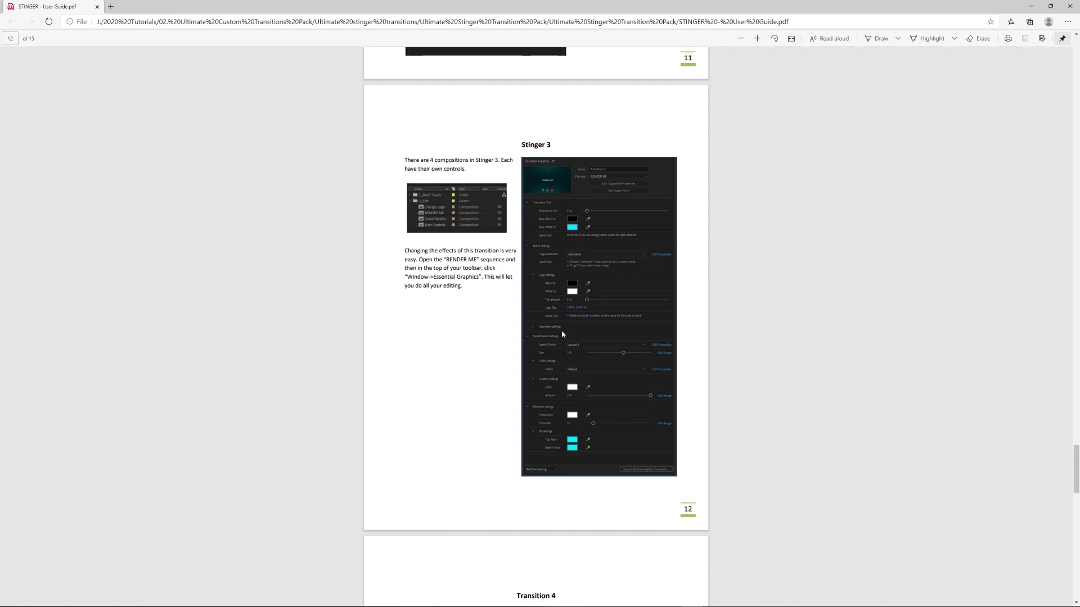
scroll(562, 334, down, 10)
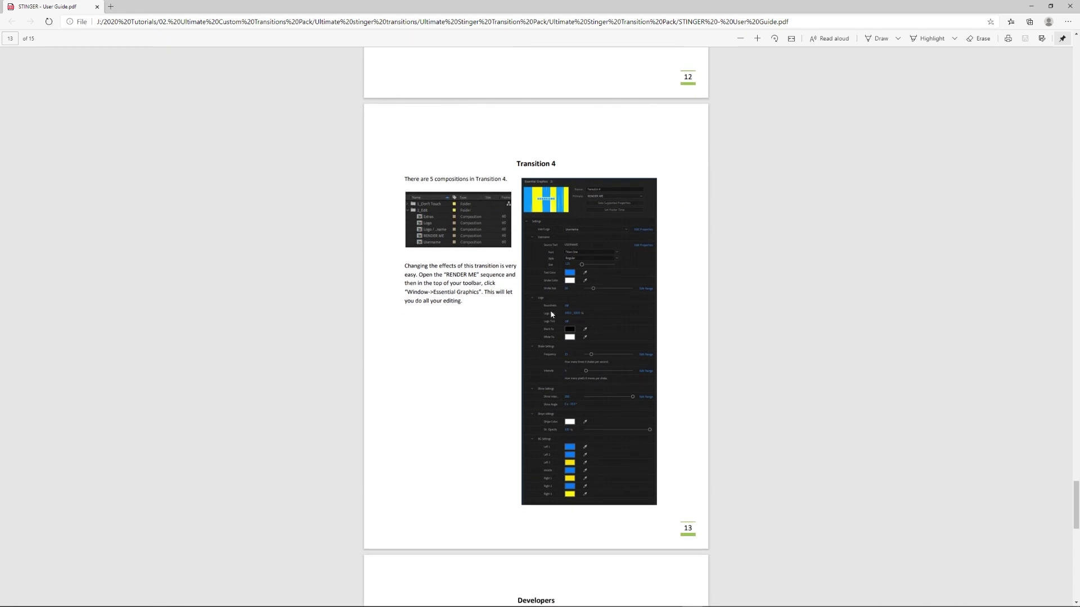
scroll(551, 315, down, 2)
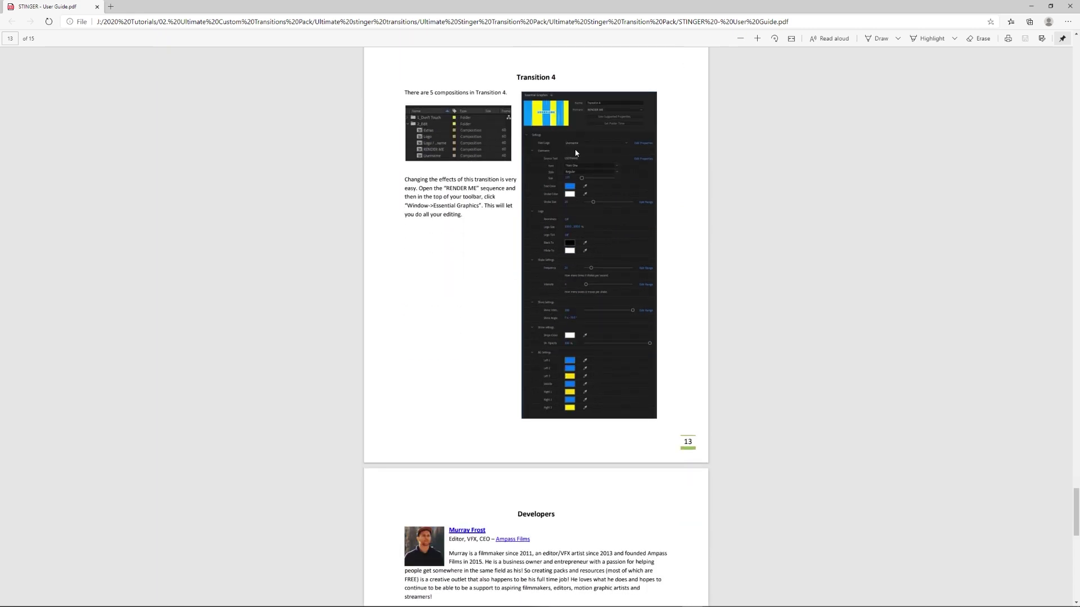
scroll(593, 396, down, 8)
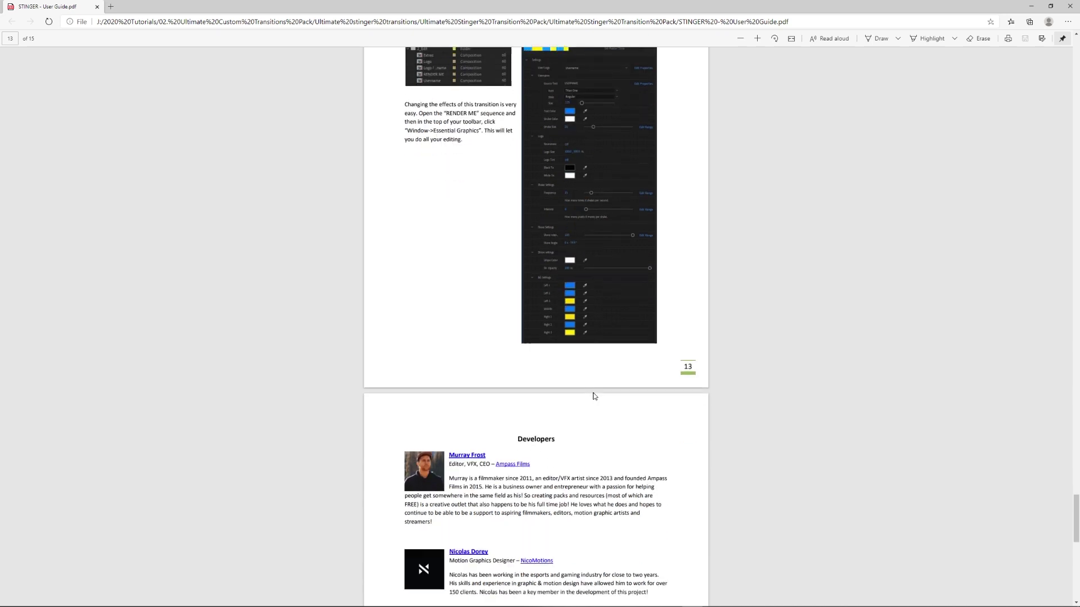
scroll(592, 396, down, 2)
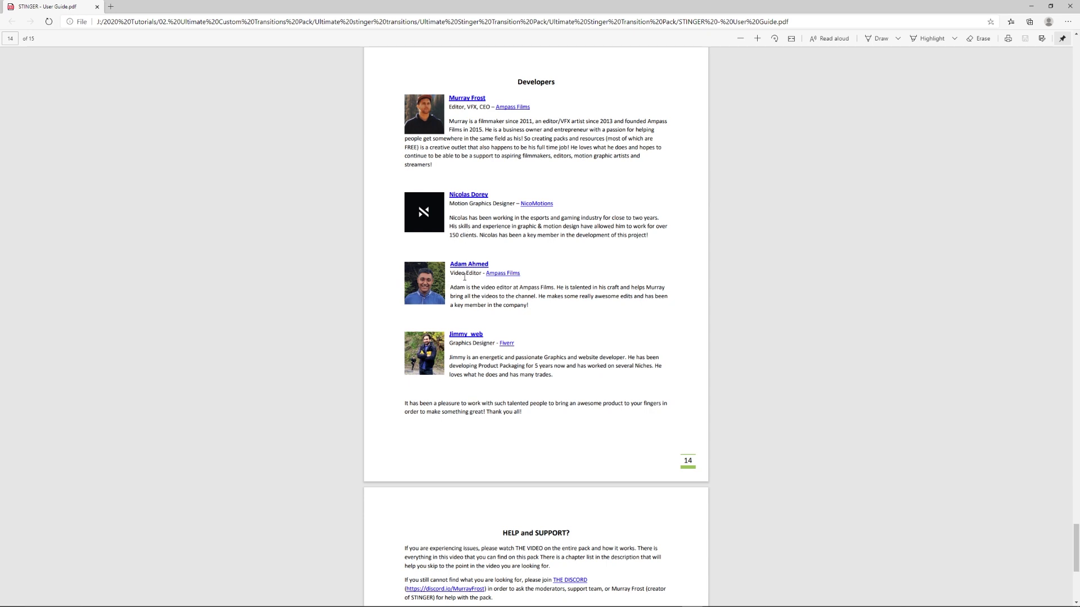
scroll(461, 375, down, 6)
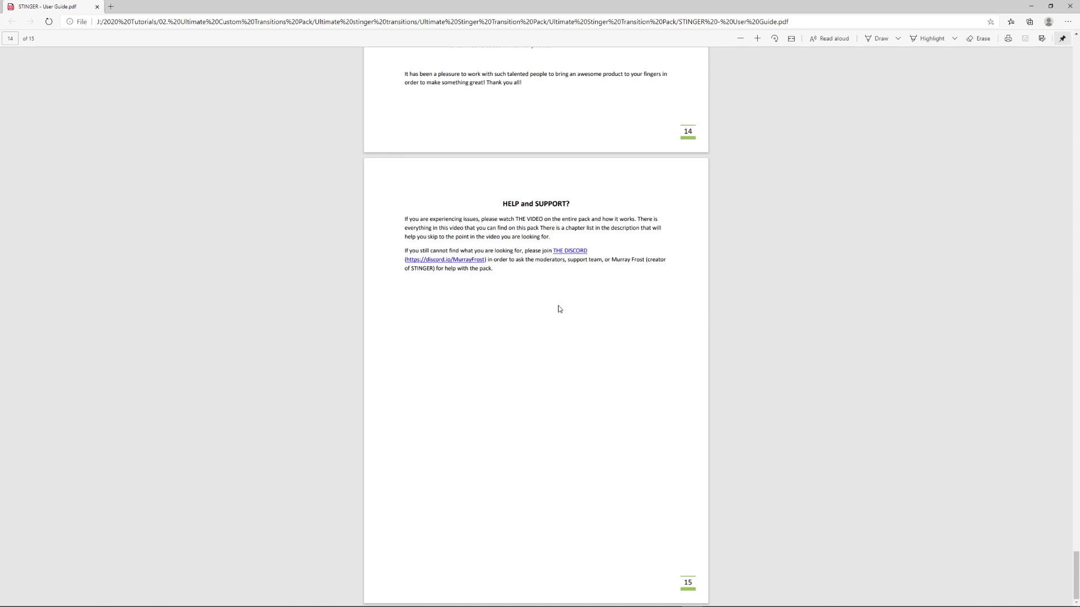
scroll(672, 373, up, 15)
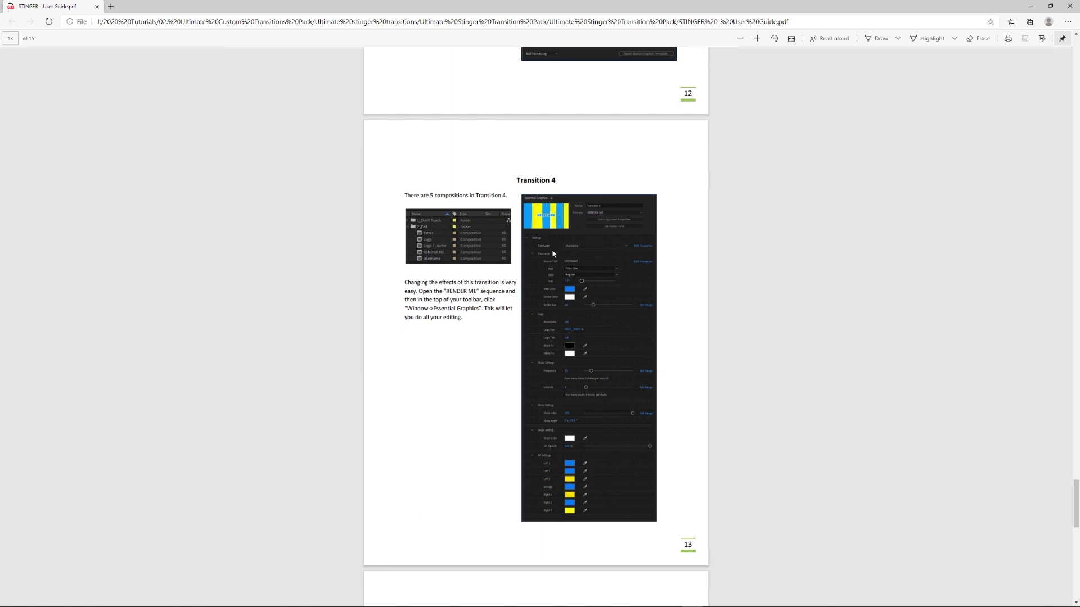
scroll(553, 253, up, 20)
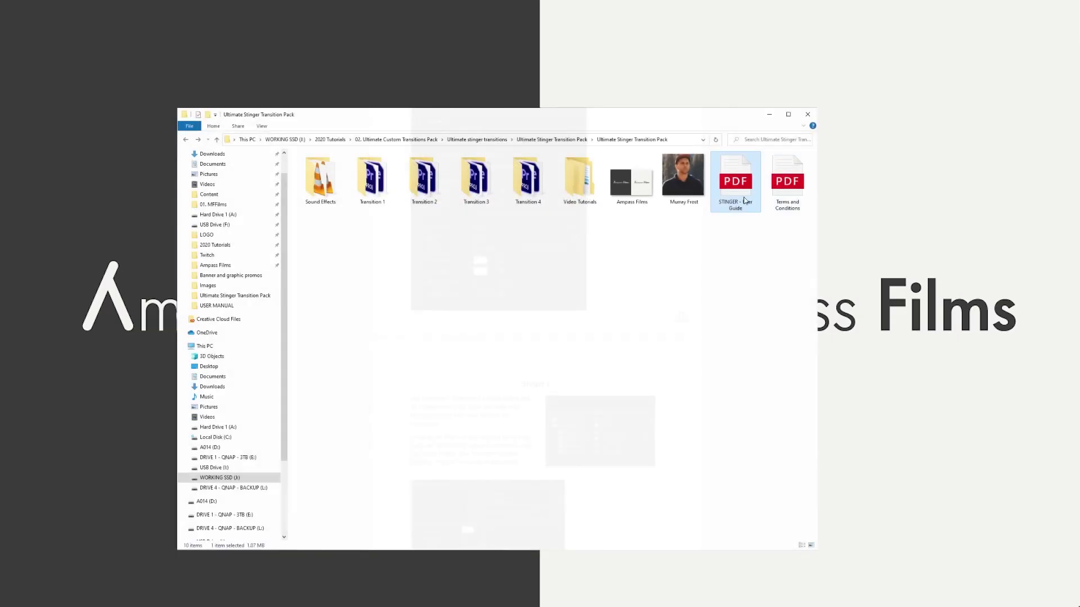
Peek into Video Tutorials, then read the Terms and Conditions PDF to the end and close it.
click(581, 164)
double_click(582, 163)
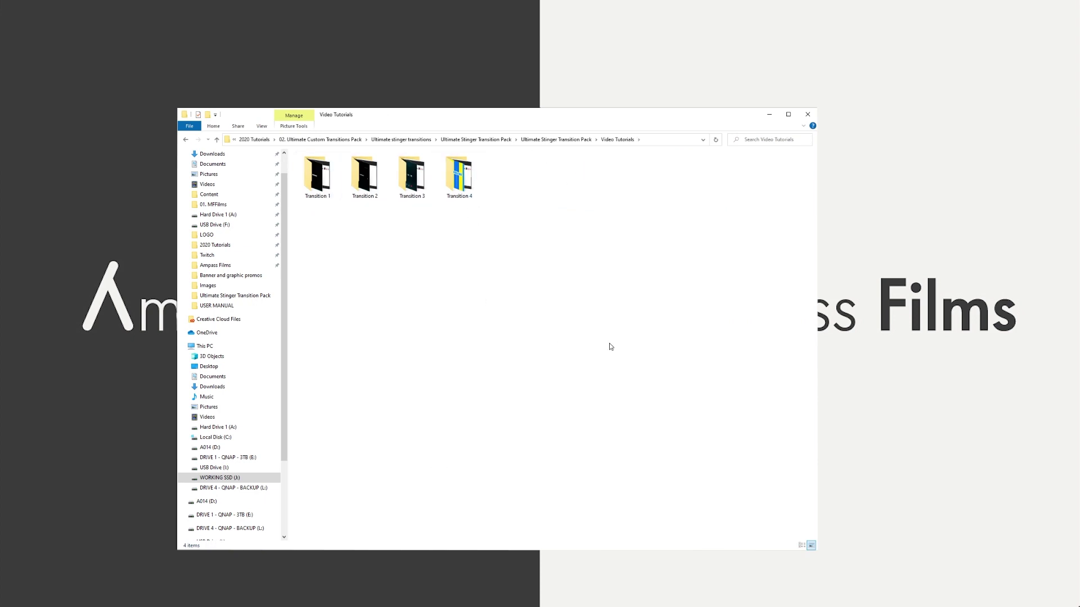
key(alt+Left)
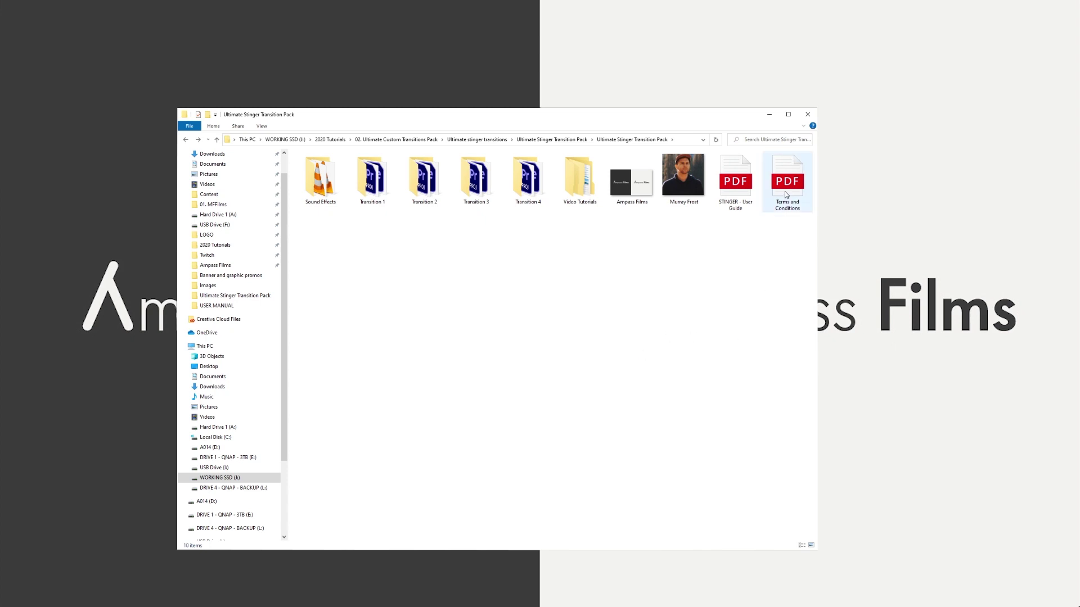
double_click(785, 168)
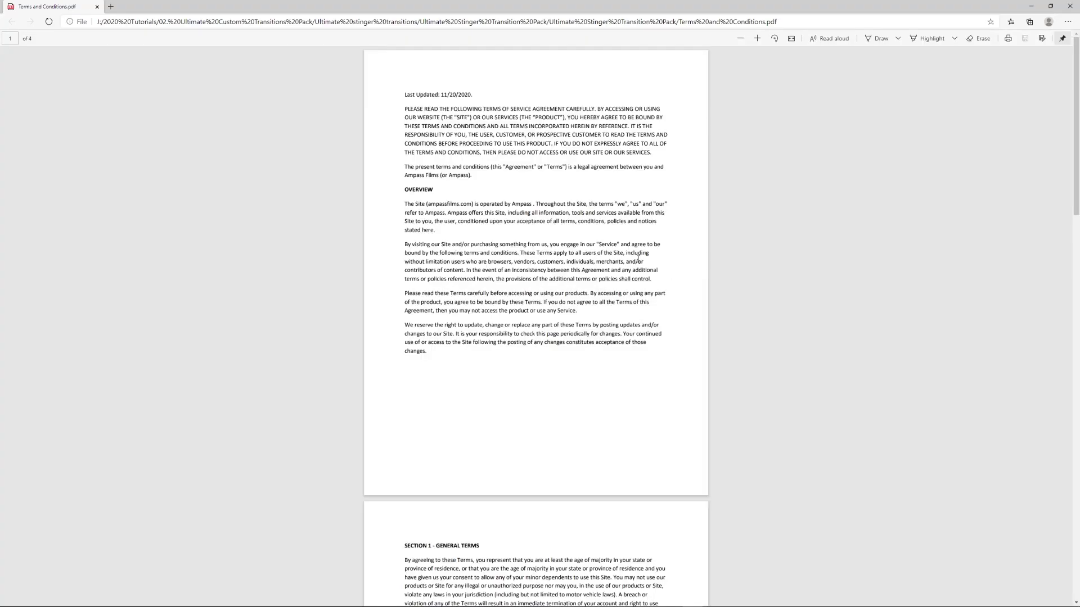
scroll(531, 357, down, 20)
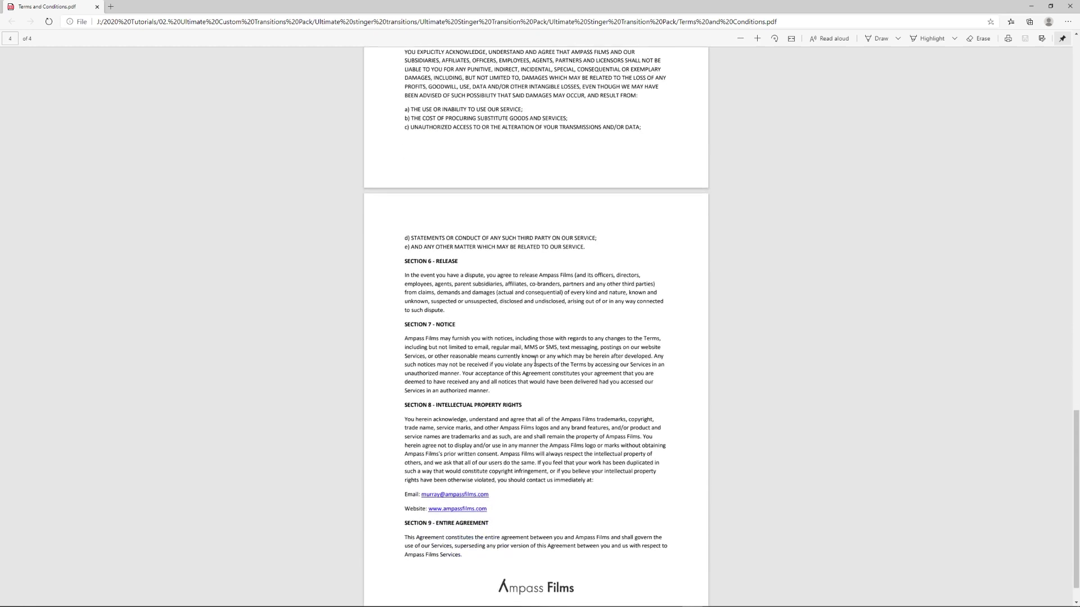
click(1070, 5)
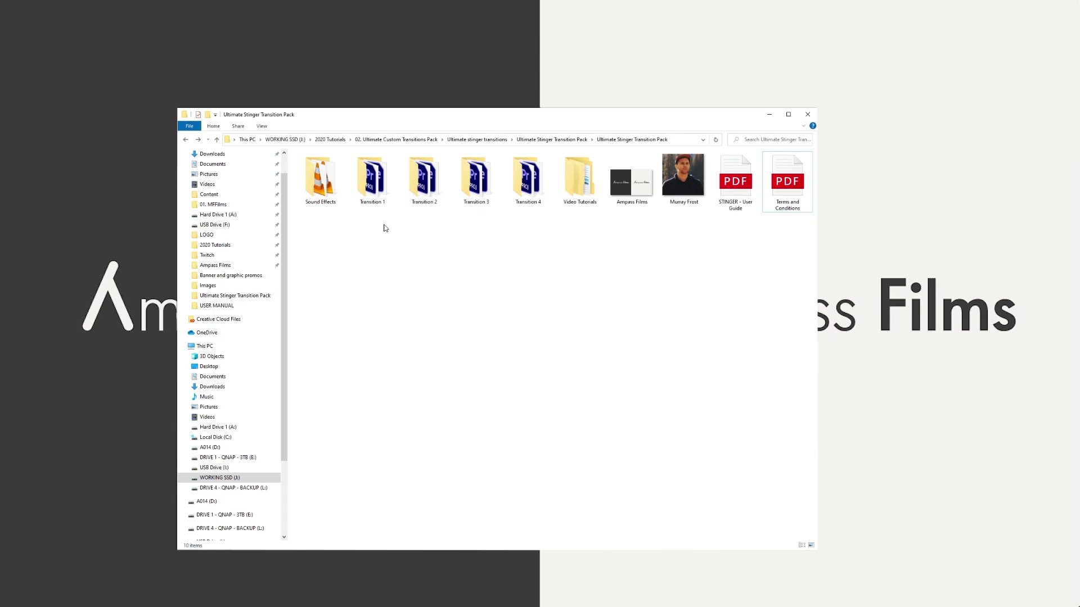
Open Transition 1 and review its Renders videos and the After Effects and Premiere project files.
double_click(384, 194)
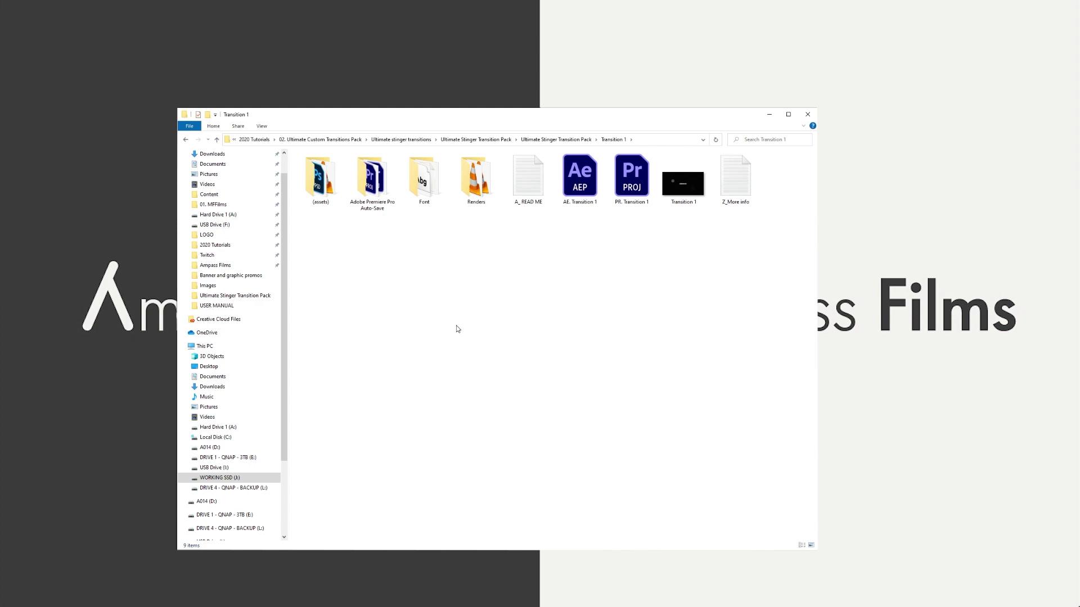
double_click(477, 177)
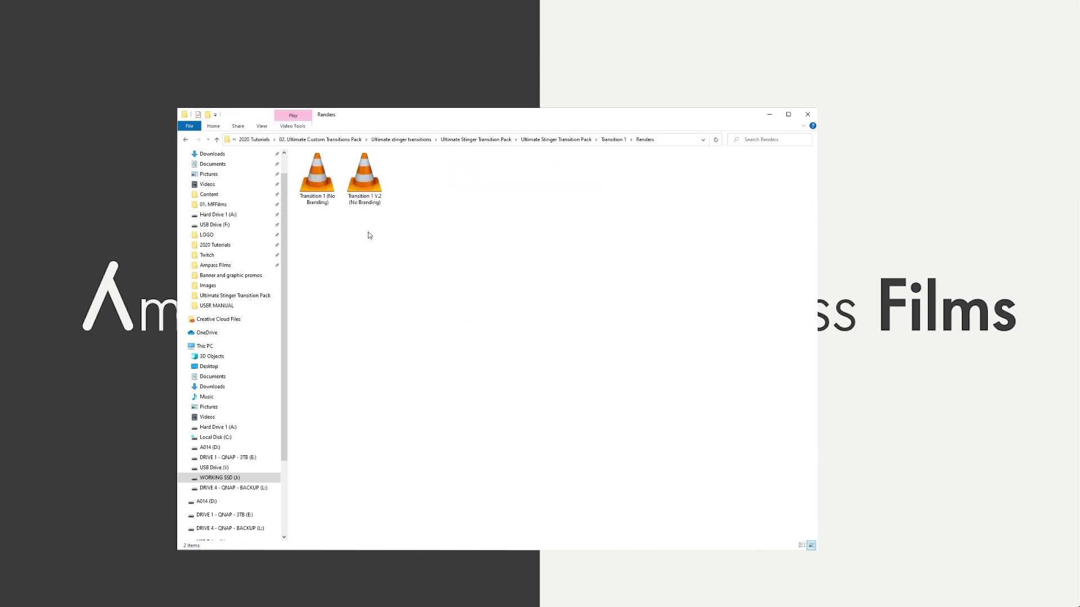
click(319, 179)
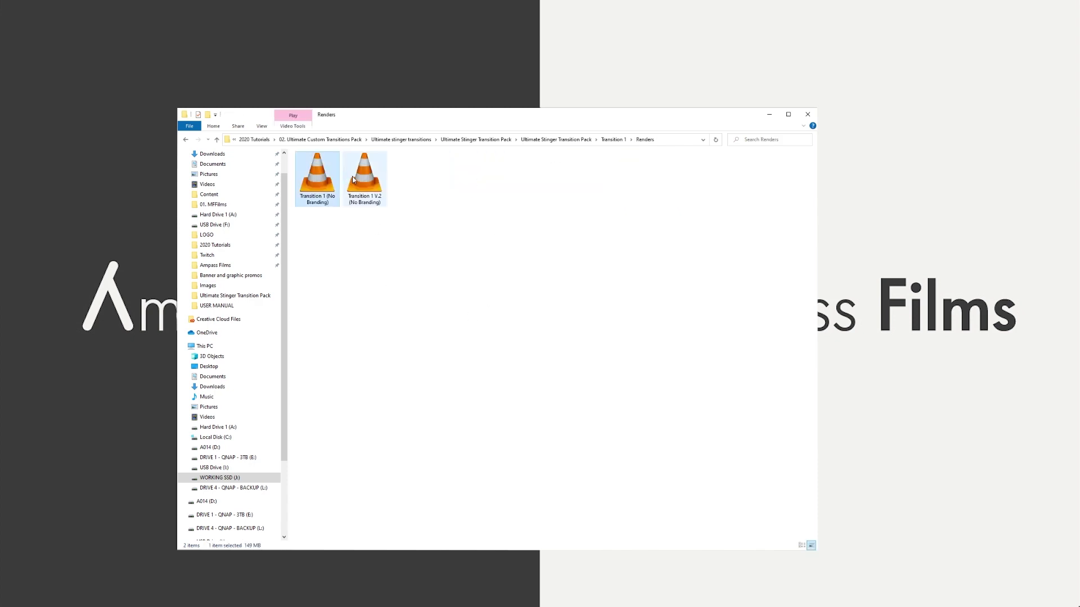
click(355, 179)
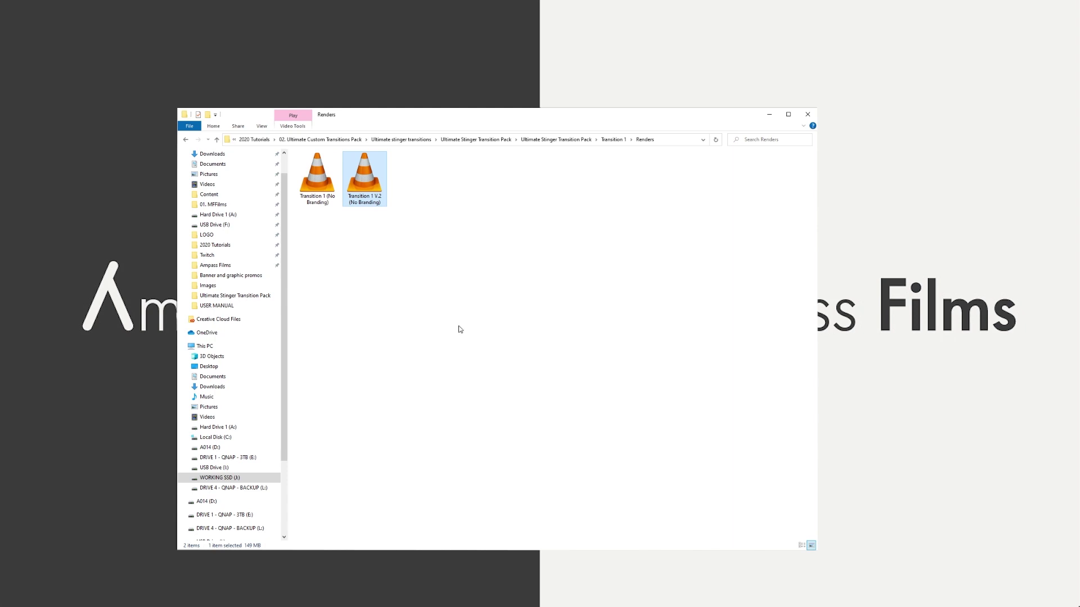
key(alt+Left)
drag(573, 227, 625, 175)
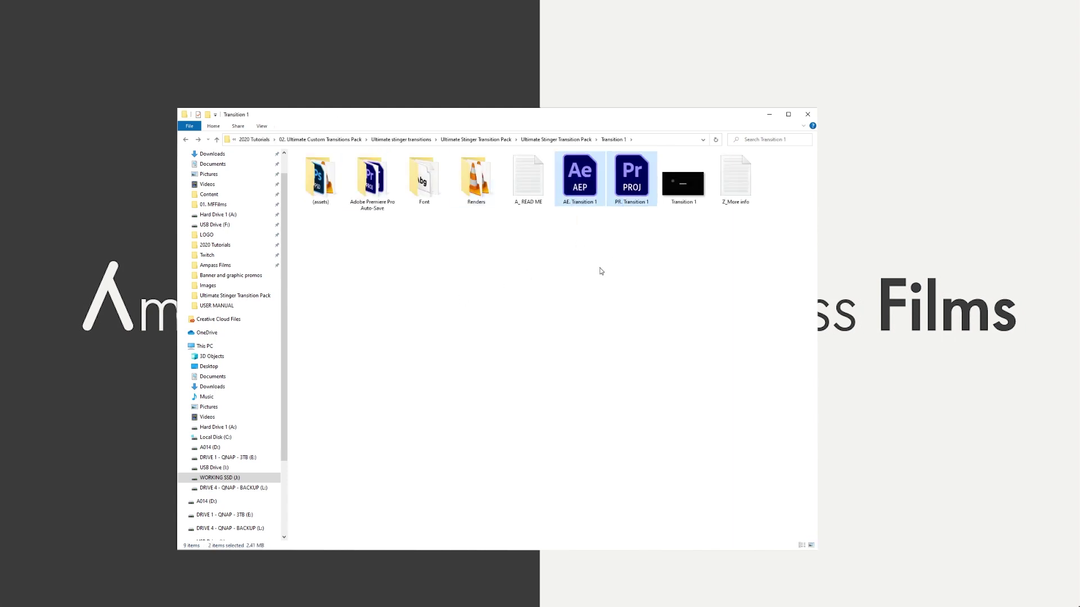
click(475, 179)
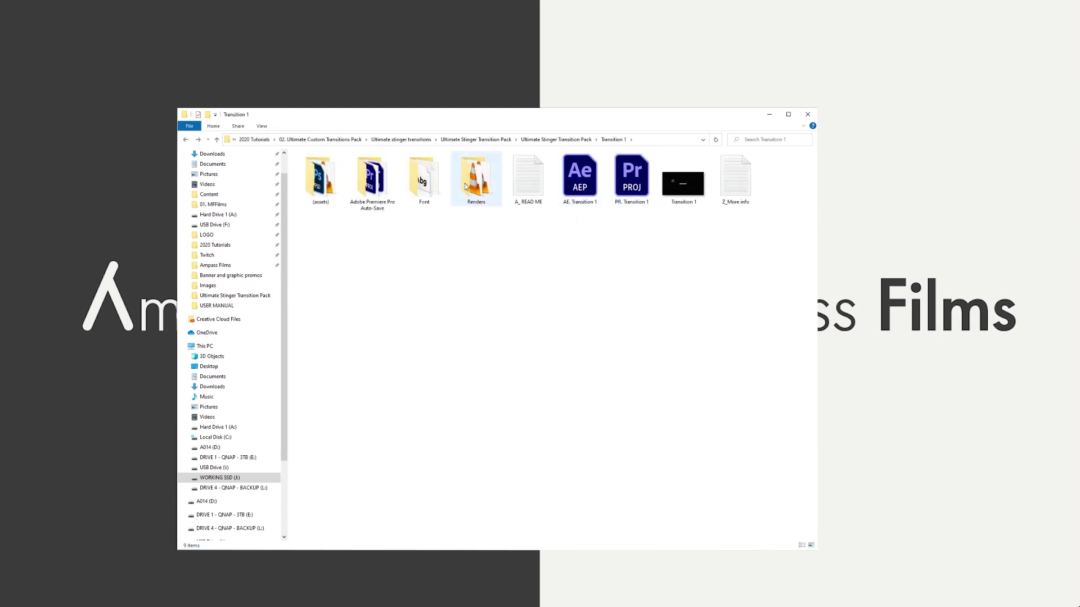
double_click(476, 179)
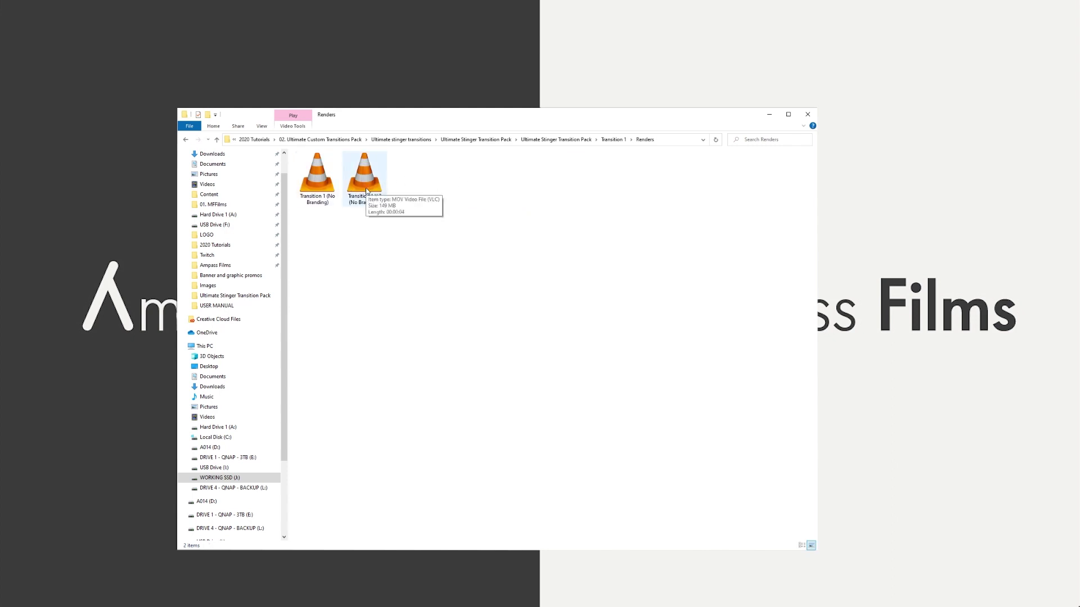
key(alt+Left)
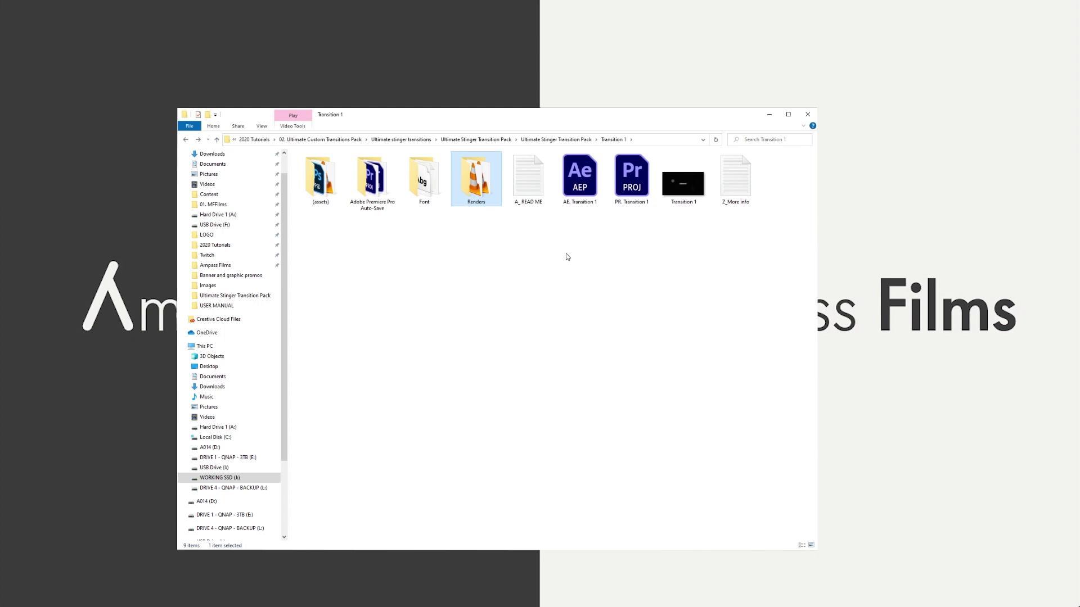
Read the A_ READ ME notes and check the install options for the Gotham font files.
double_click(529, 179)
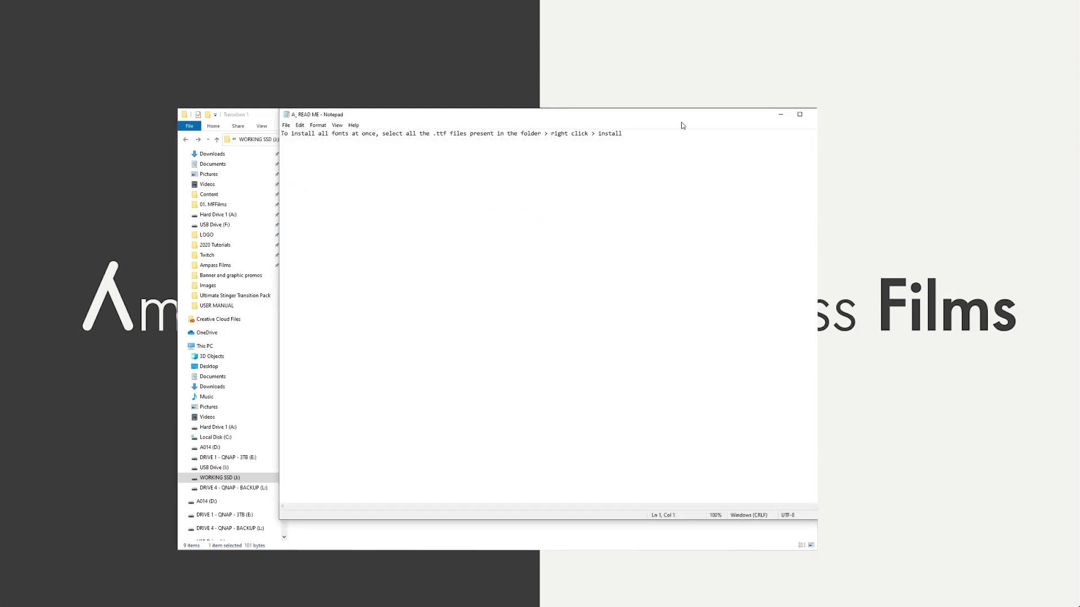
click(812, 114)
double_click(420, 174)
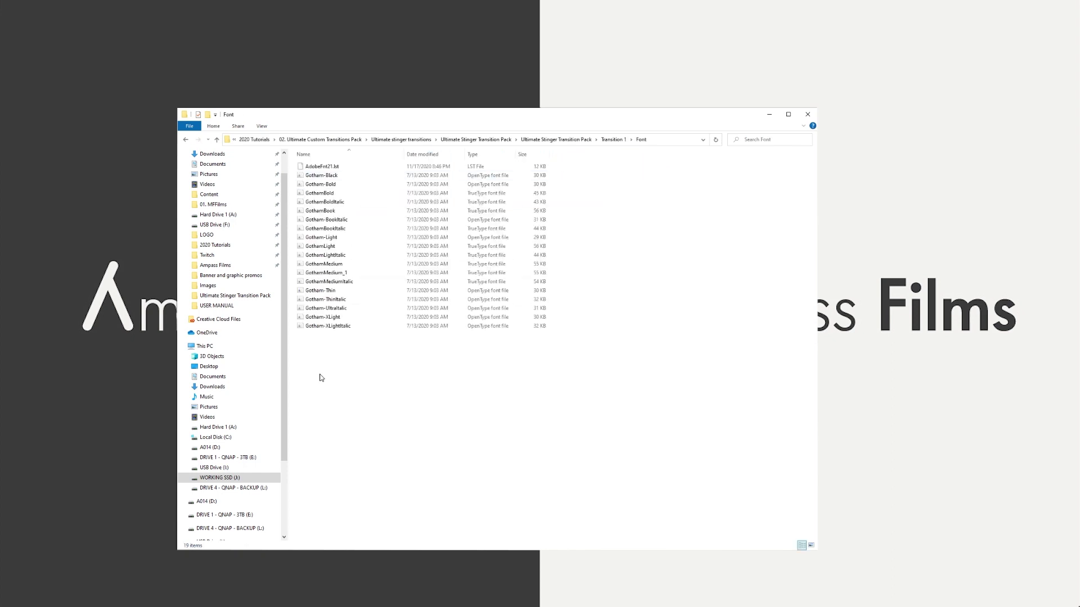
drag(320, 377, 332, 175)
right_click(330, 176)
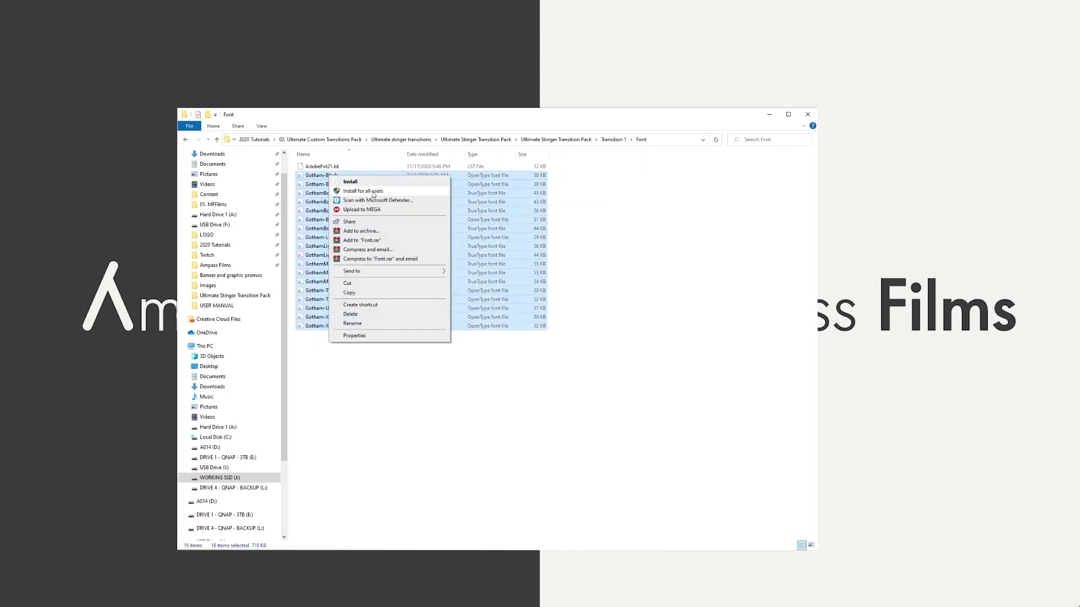
click(531, 437)
key(alt+Up)
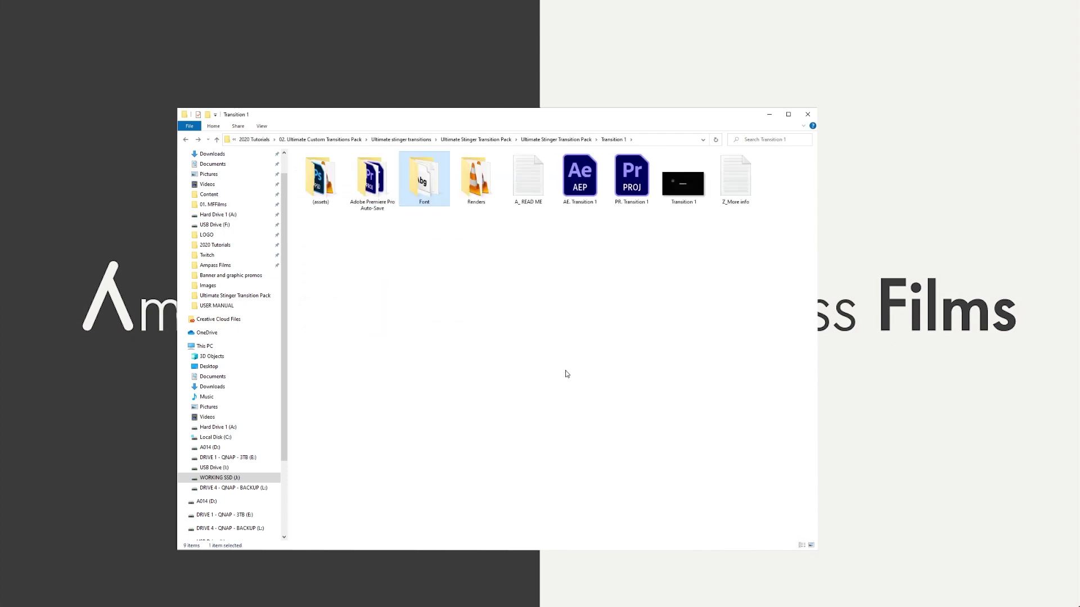
Read the Z_More info notes and look into the (assets) folder, ending back in Transition 1.
double_click(727, 178)
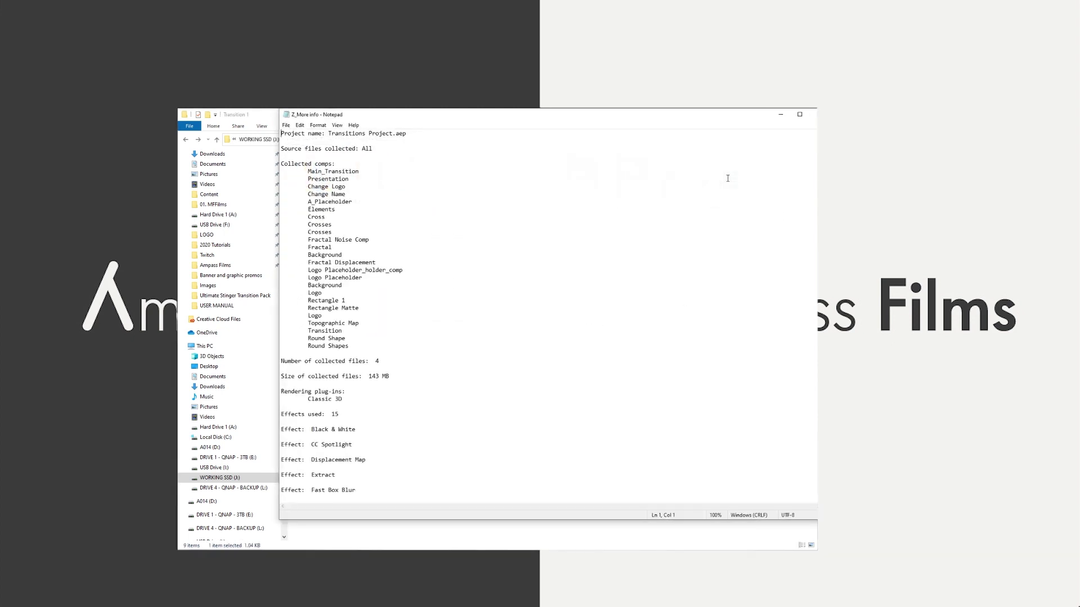
scroll(405, 344, down, 9)
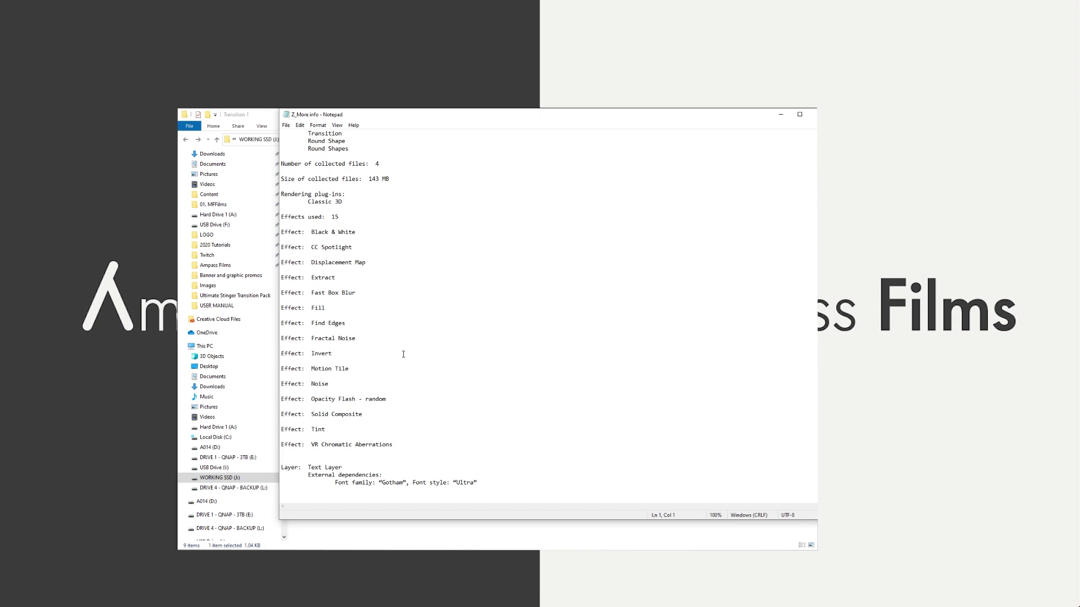
click(813, 114)
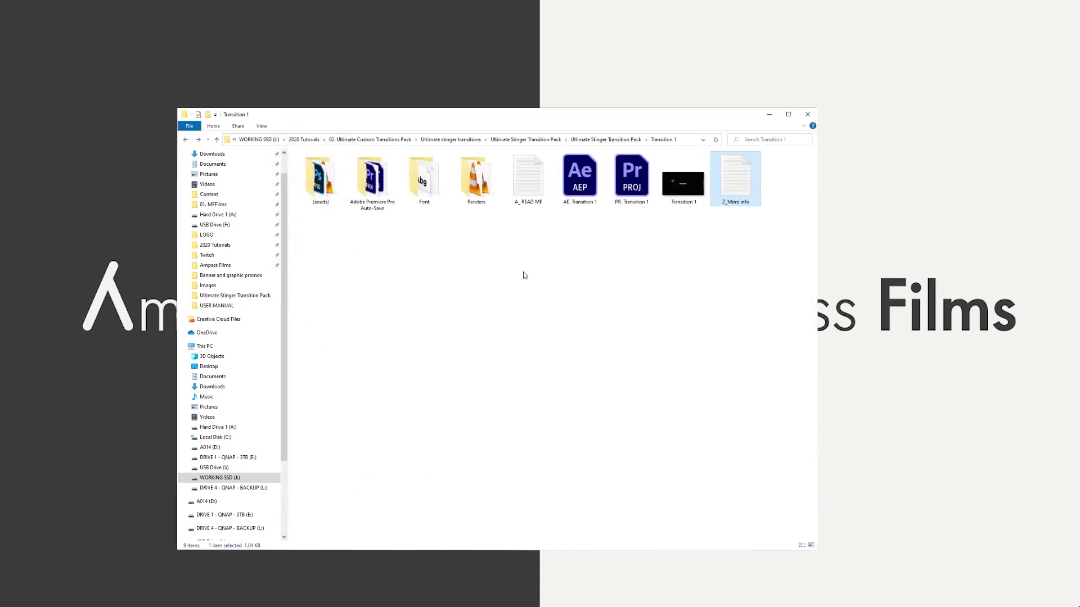
click(527, 282)
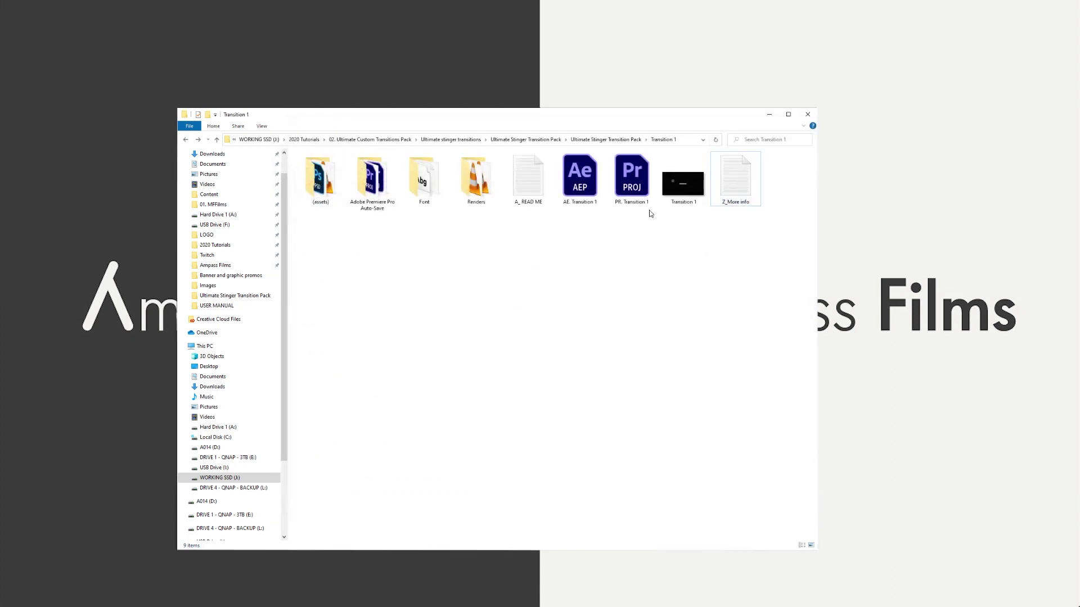
click(591, 181)
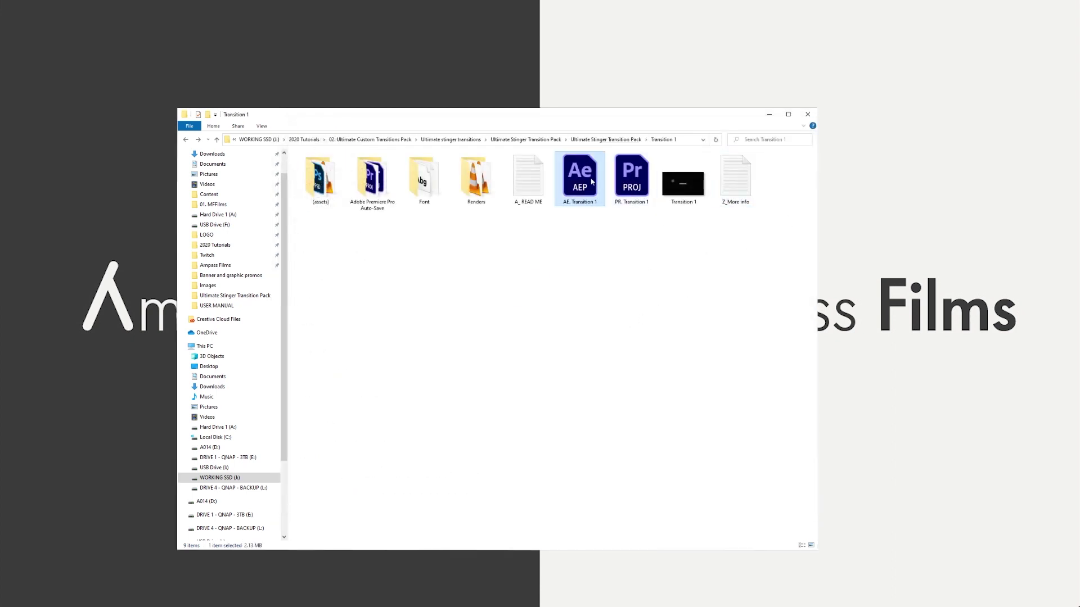
click(611, 317)
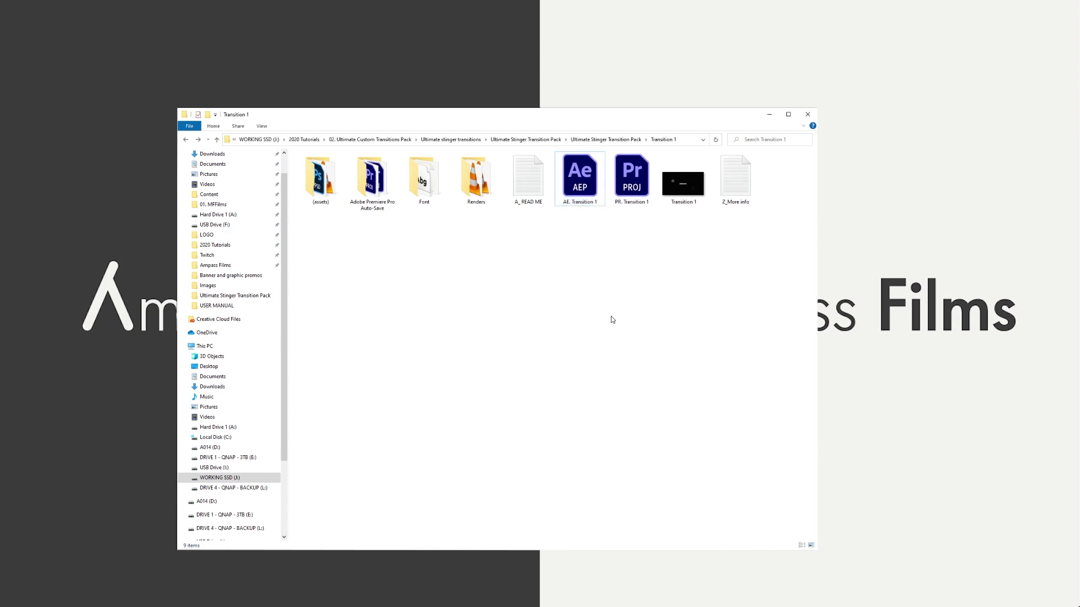
double_click(327, 186)
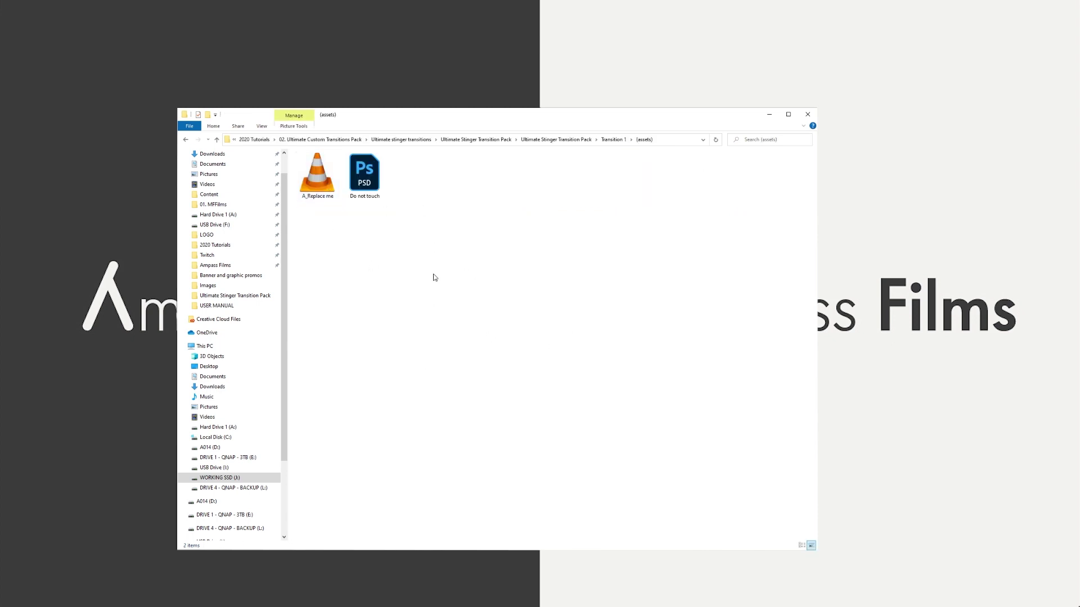
key(alt+Left)
click(356, 284)
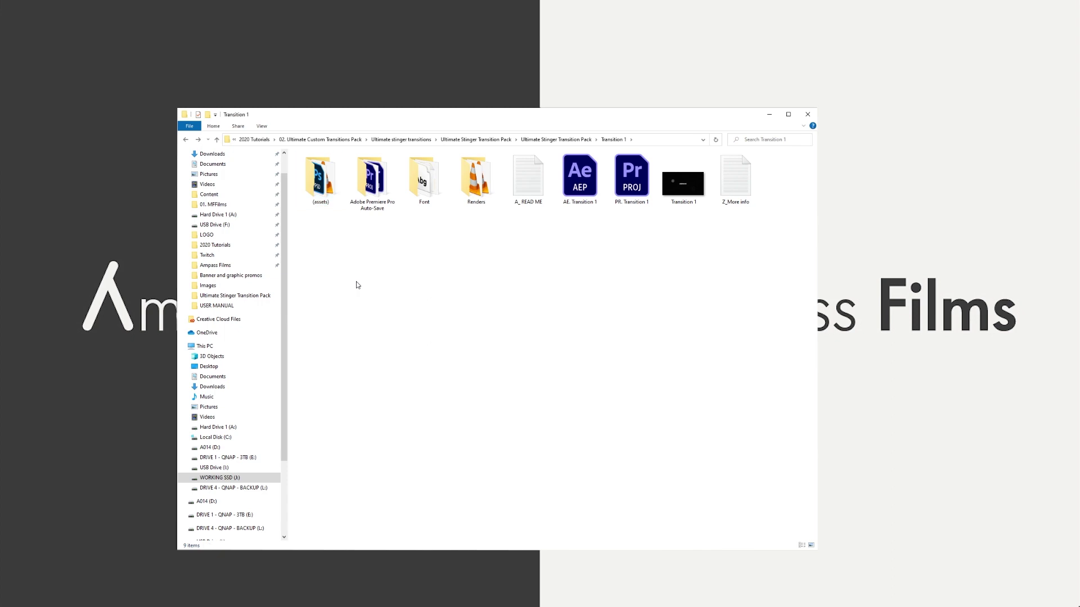
click(598, 180)
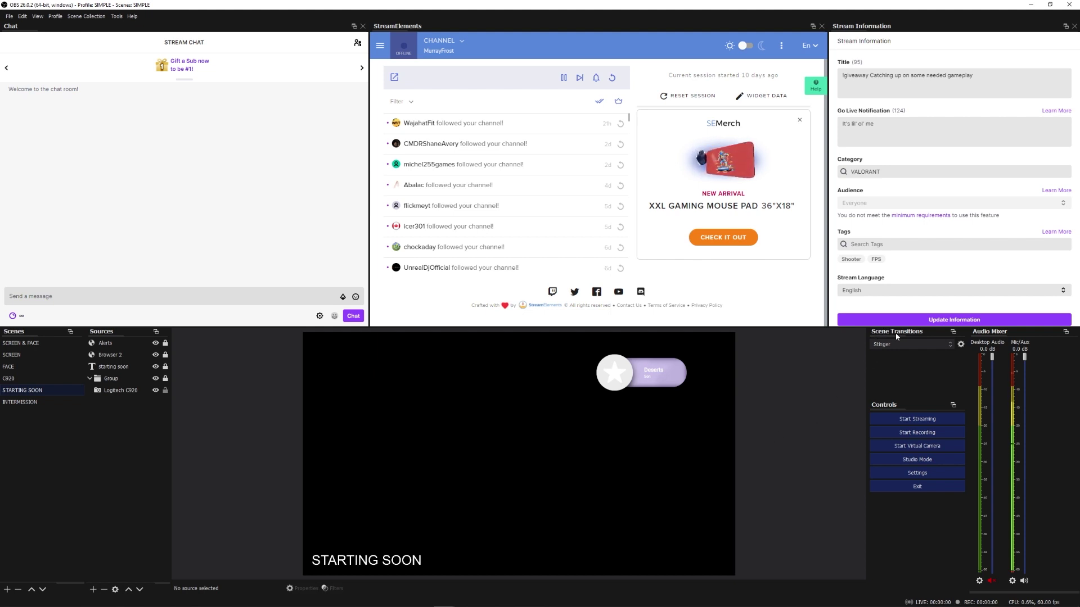
Confirm Stinger in the Scene Transitions dropdown and open its properties from the gear icon.
click(115, 17)
mouse_move(37, 20)
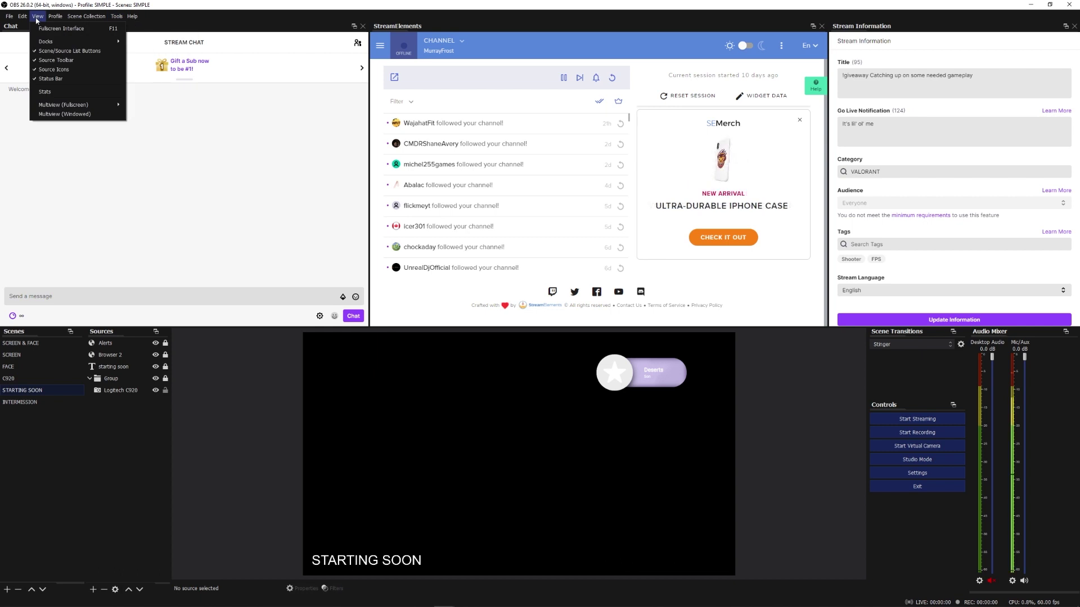
mouse_move(90, 42)
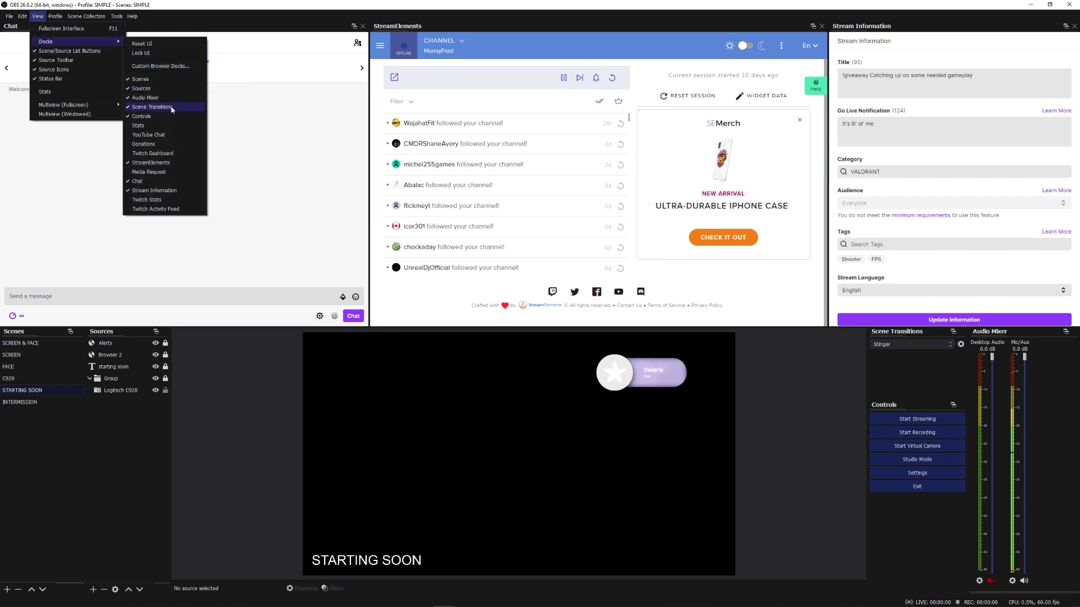
click(931, 379)
click(937, 344)
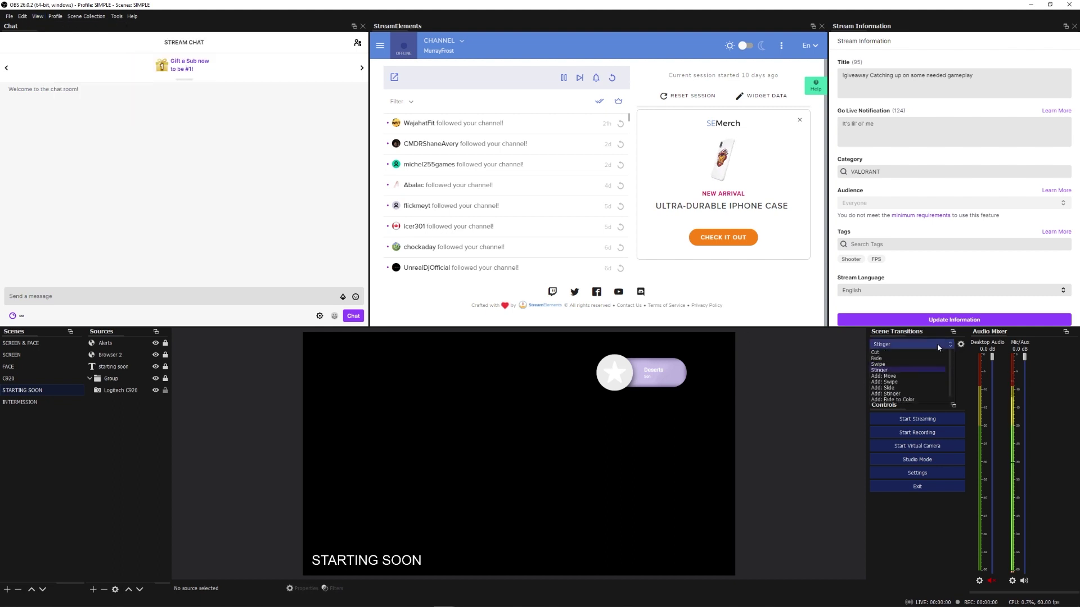
click(892, 372)
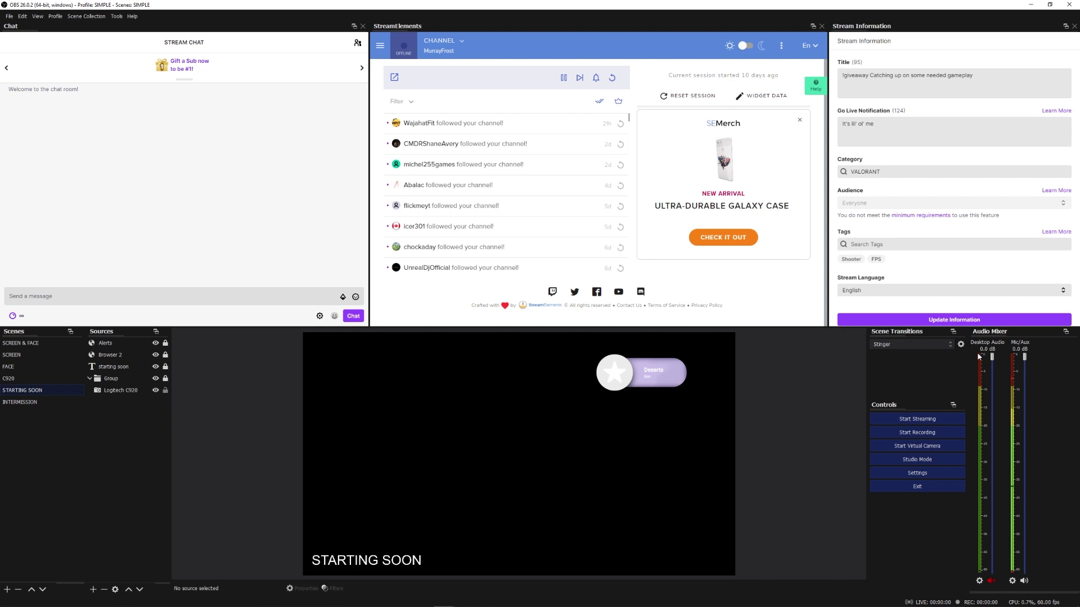
click(960, 347)
click(969, 374)
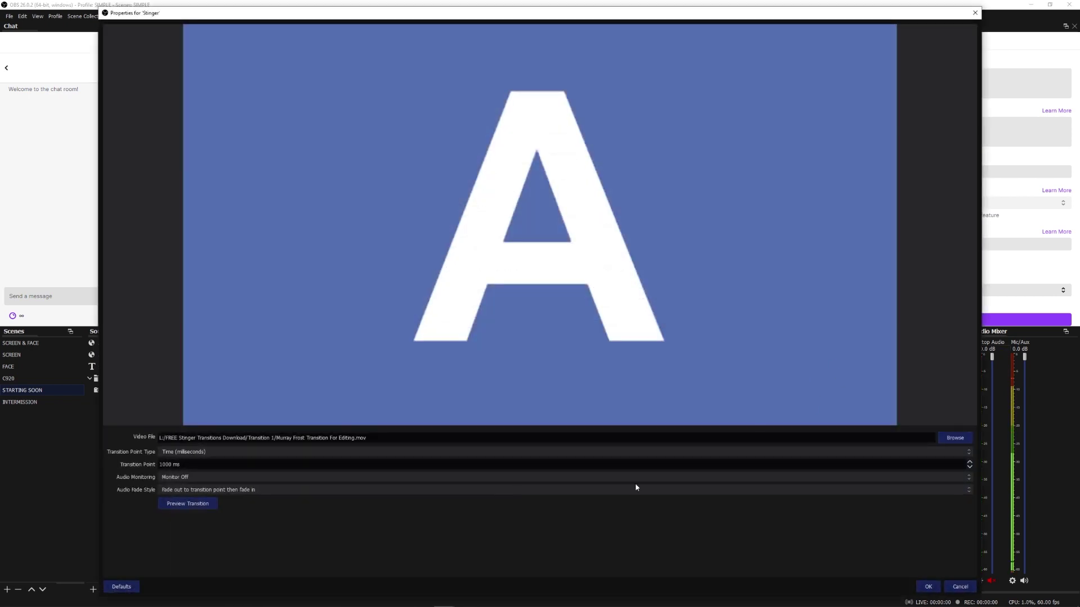
Load Transition 4 (No Branding) as the stinger video with Monitor and Output audio monitoring.
click(959, 438)
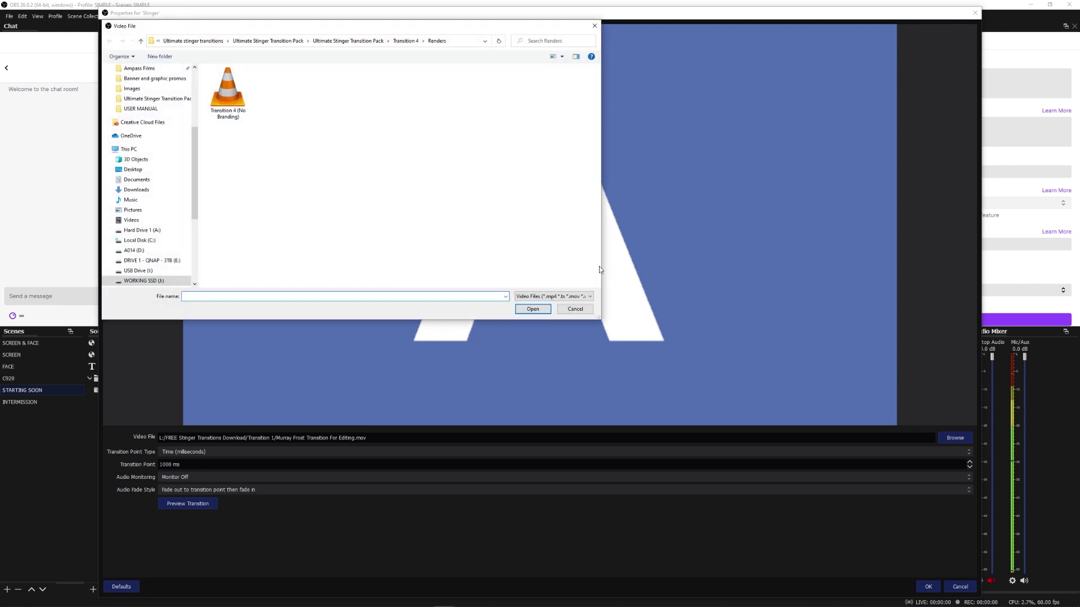
double_click(237, 103)
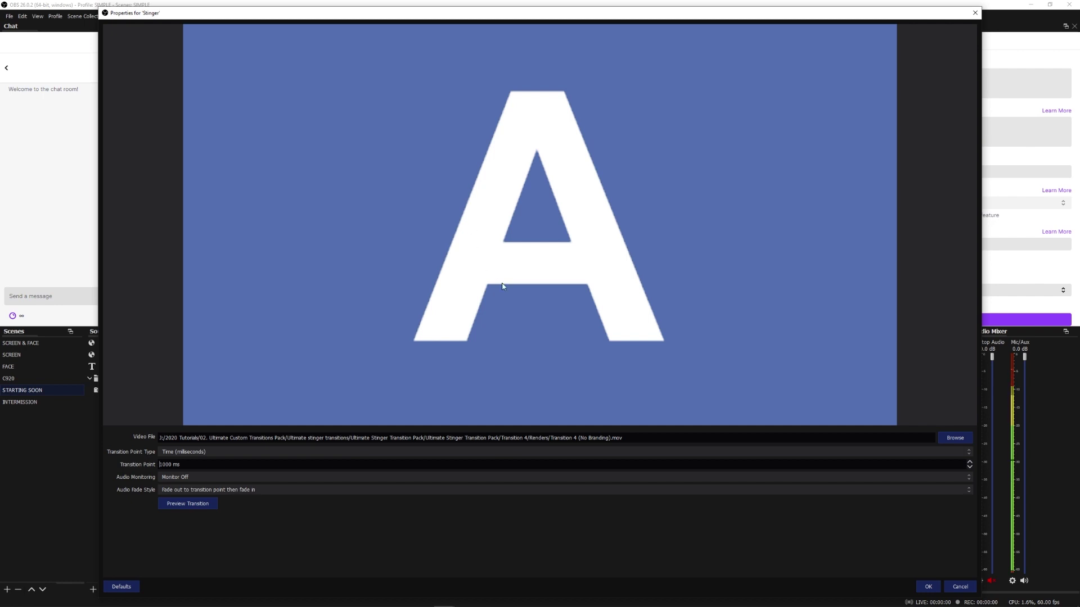
click(196, 478)
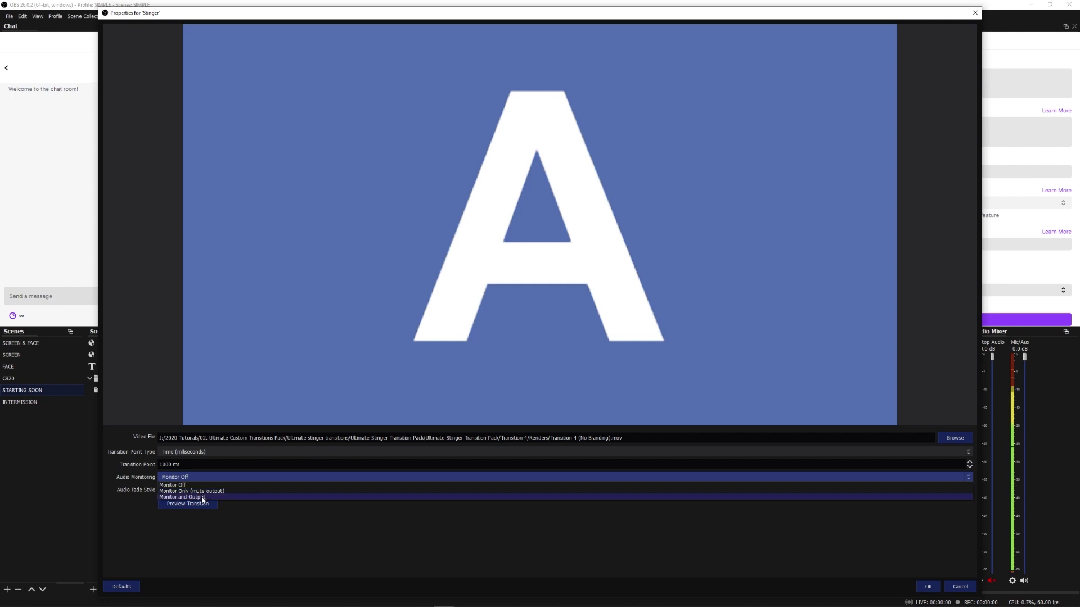
click(204, 497)
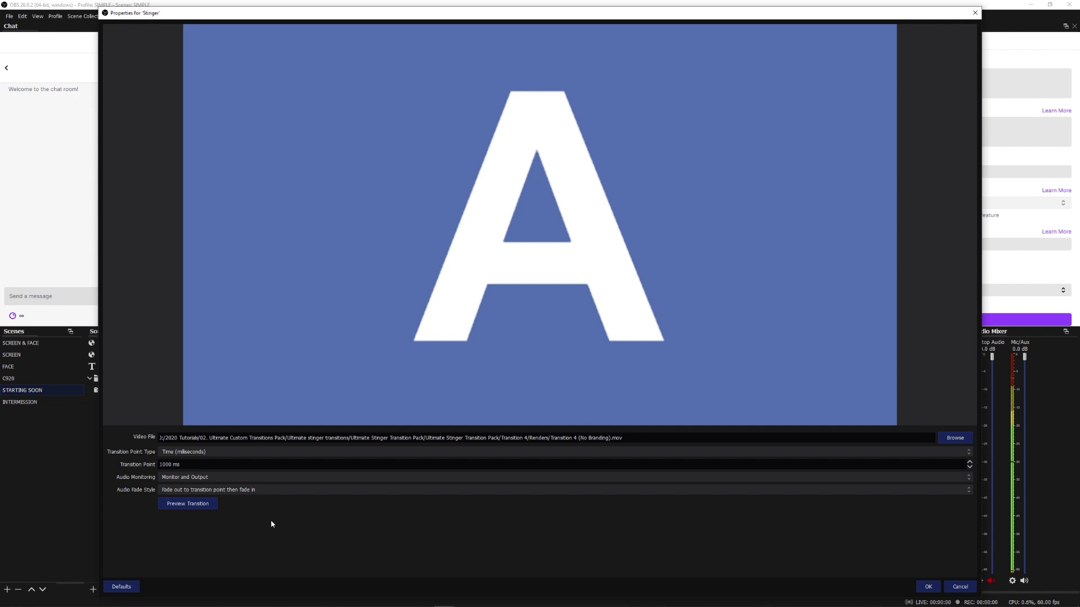
click(258, 490)
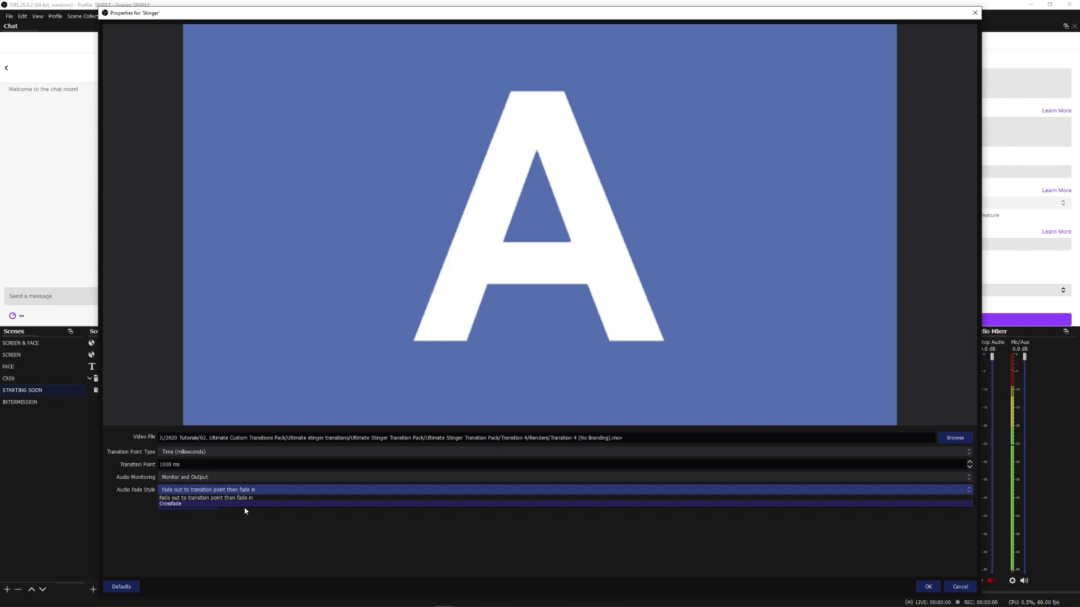
click(278, 516)
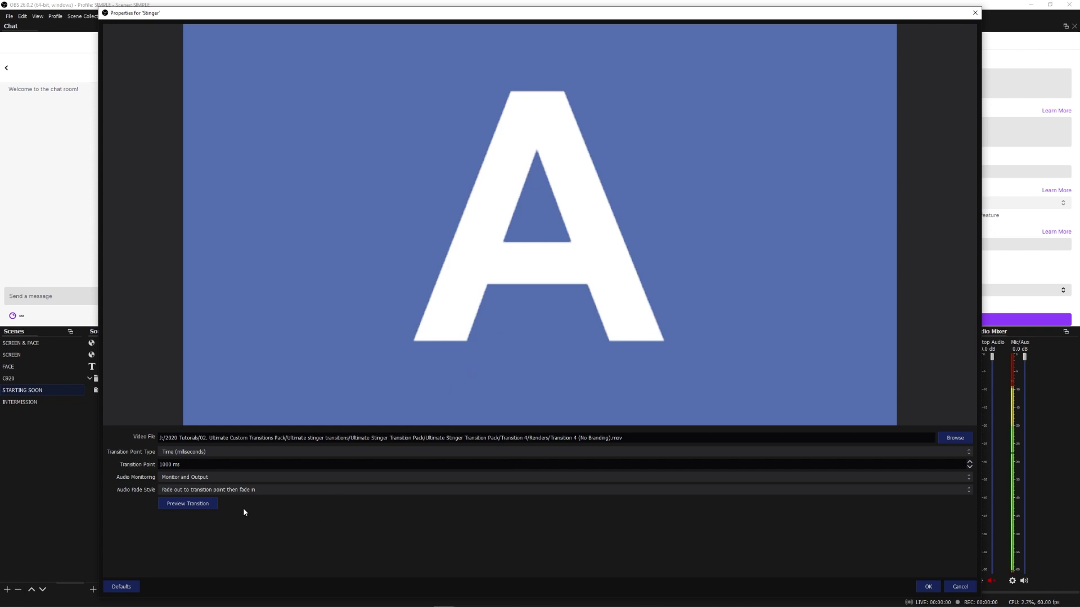
Preview the stinger transition, confirm the properties, and switch to the SCREEN scene.
click(186, 504)
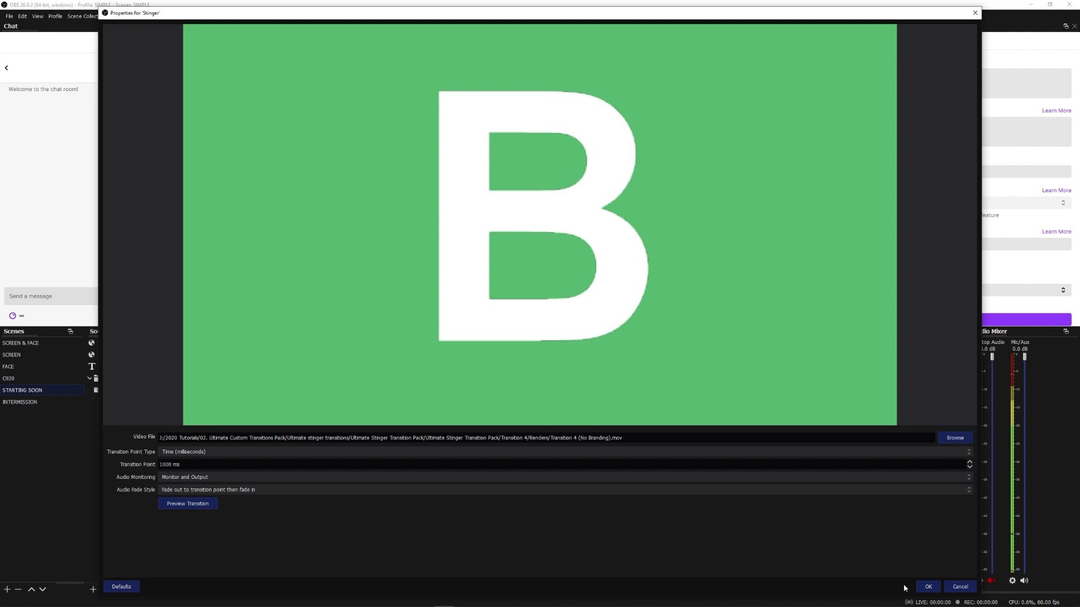
click(928, 586)
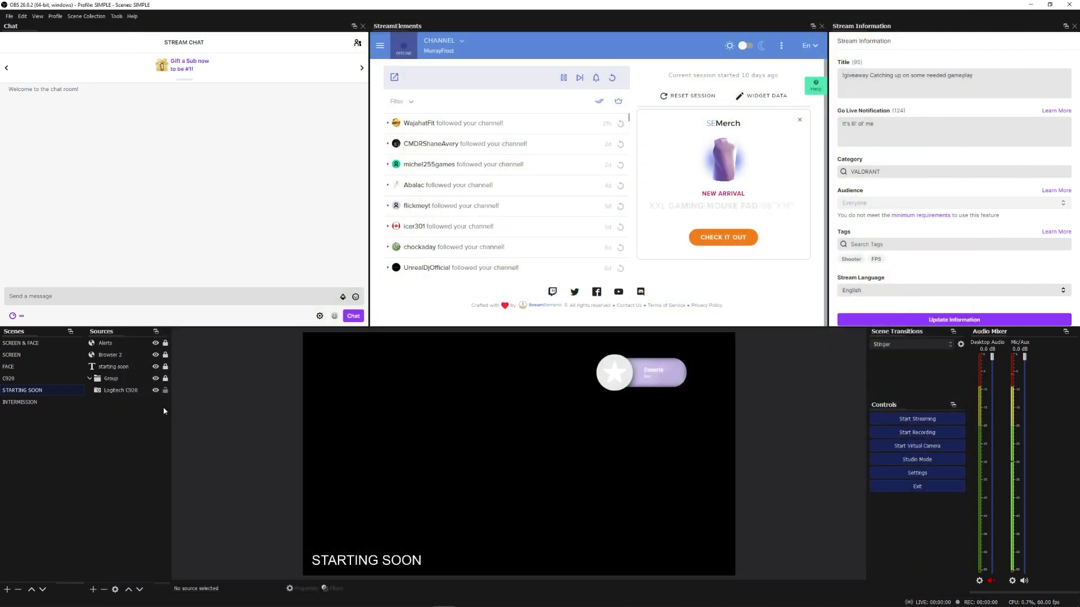
click(52, 355)
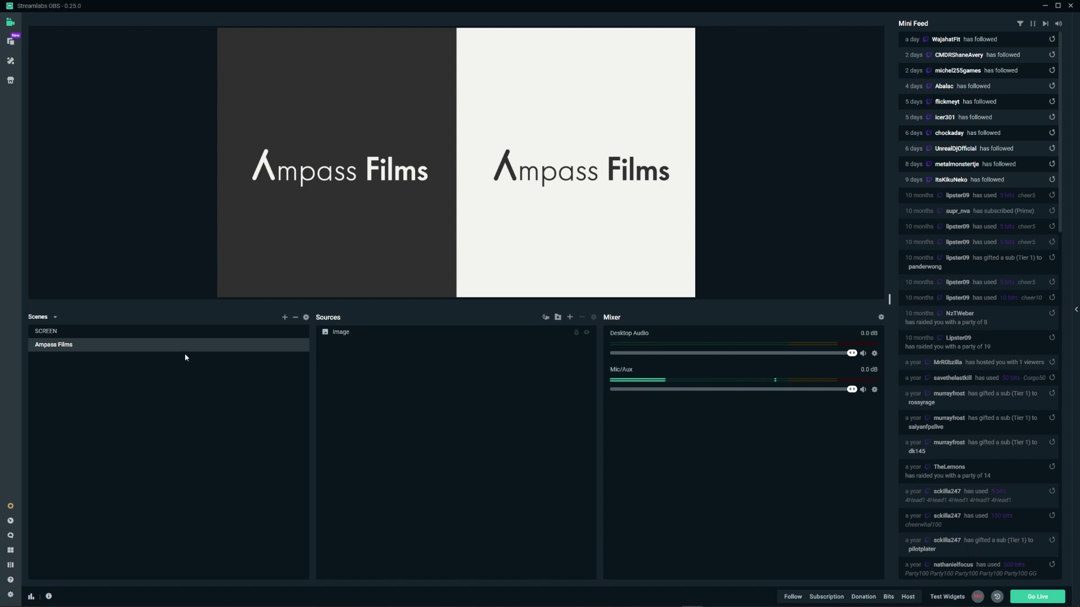
click(177, 335)
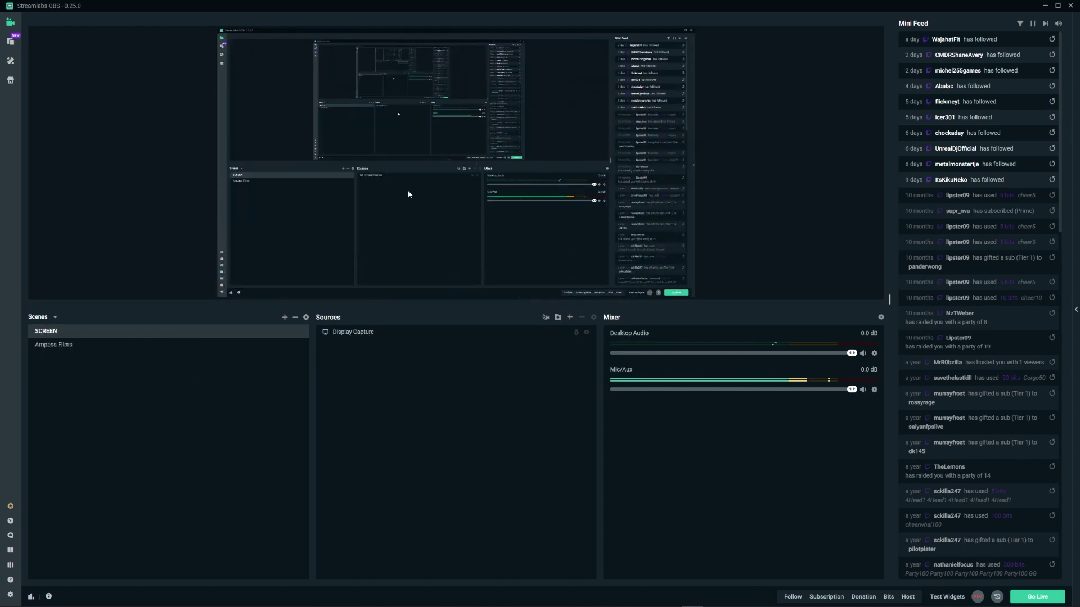
click(119, 347)
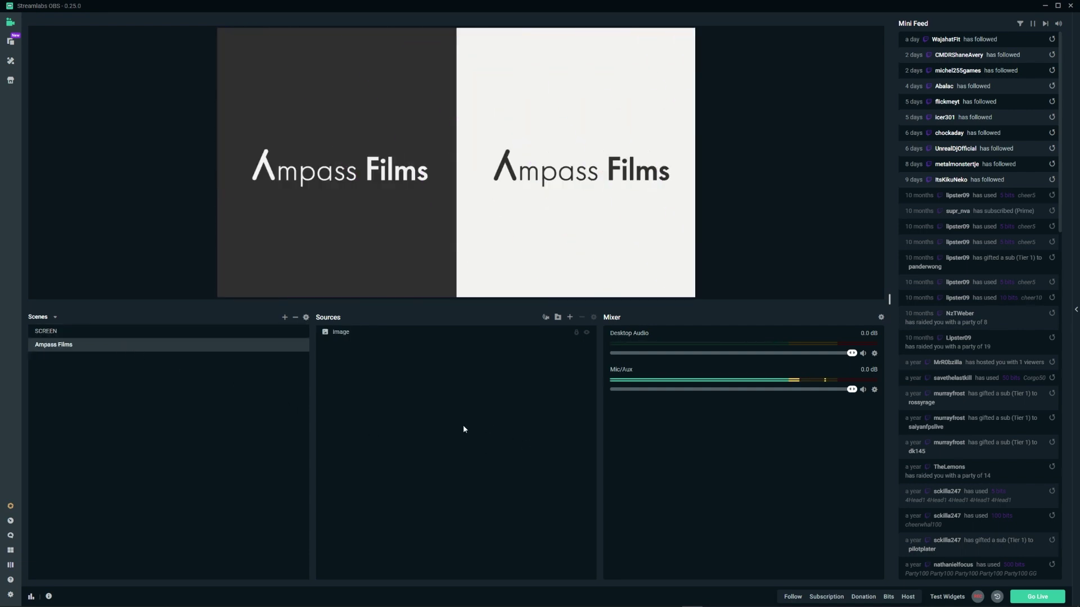
click(306, 318)
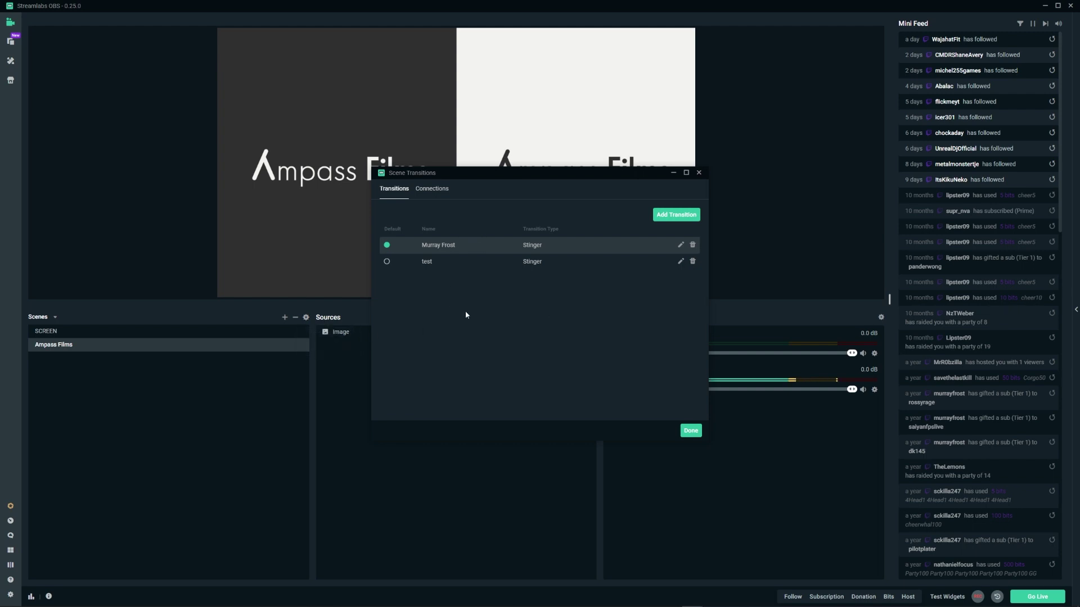
Add a new Stinger transition with its transition point measured in milliseconds.
click(676, 216)
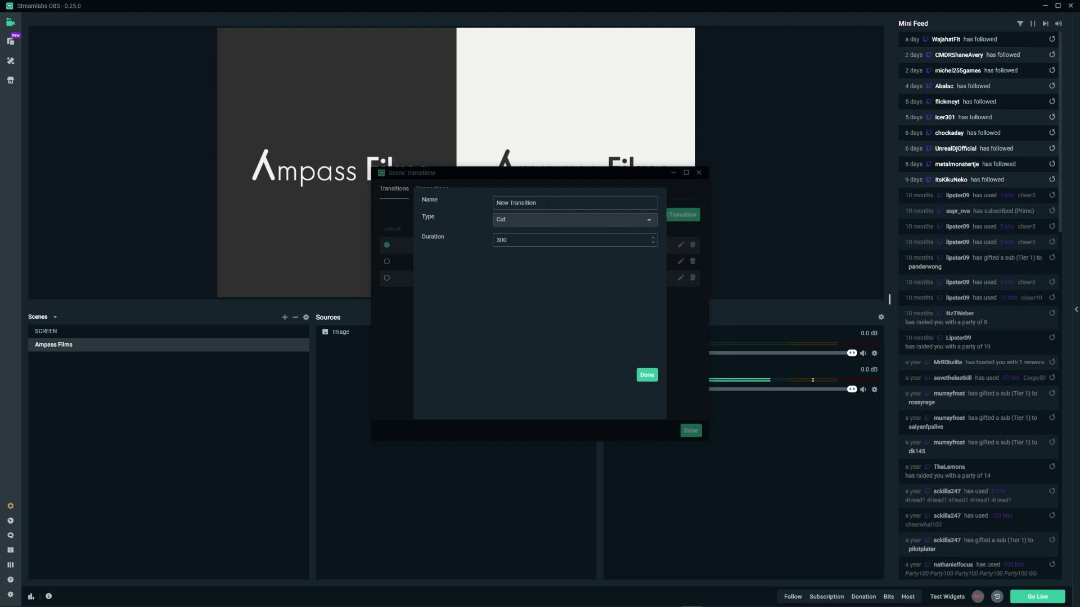
click(528, 225)
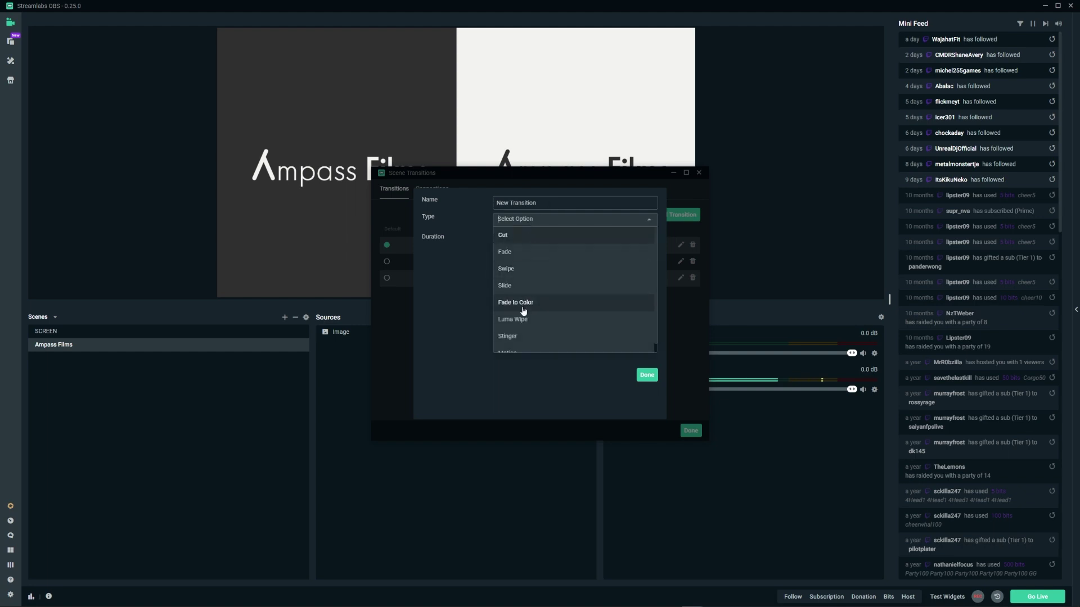
click(521, 336)
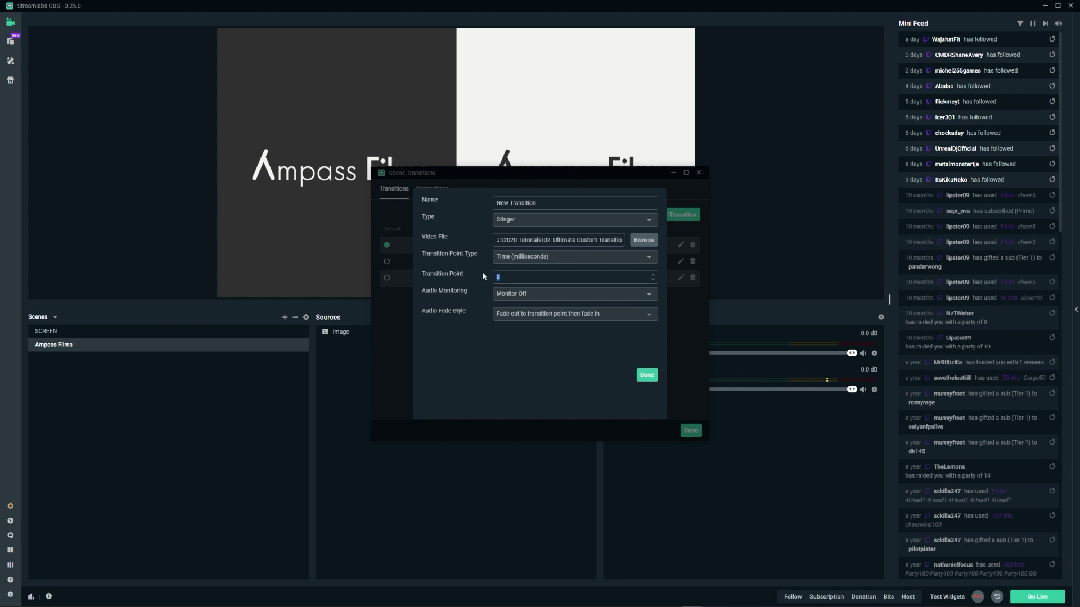
click(541, 257)
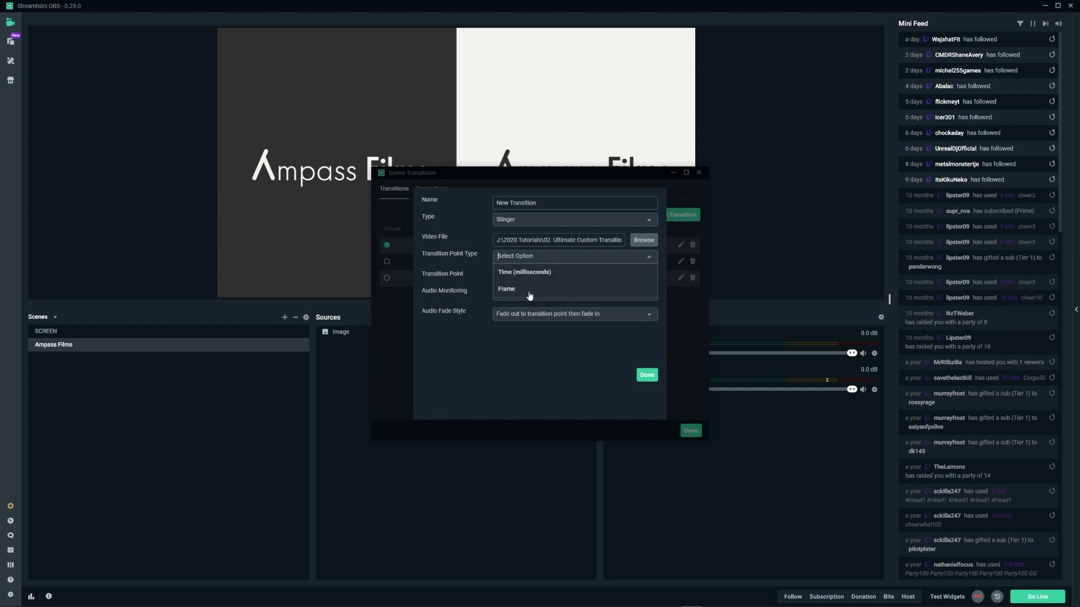
click(523, 272)
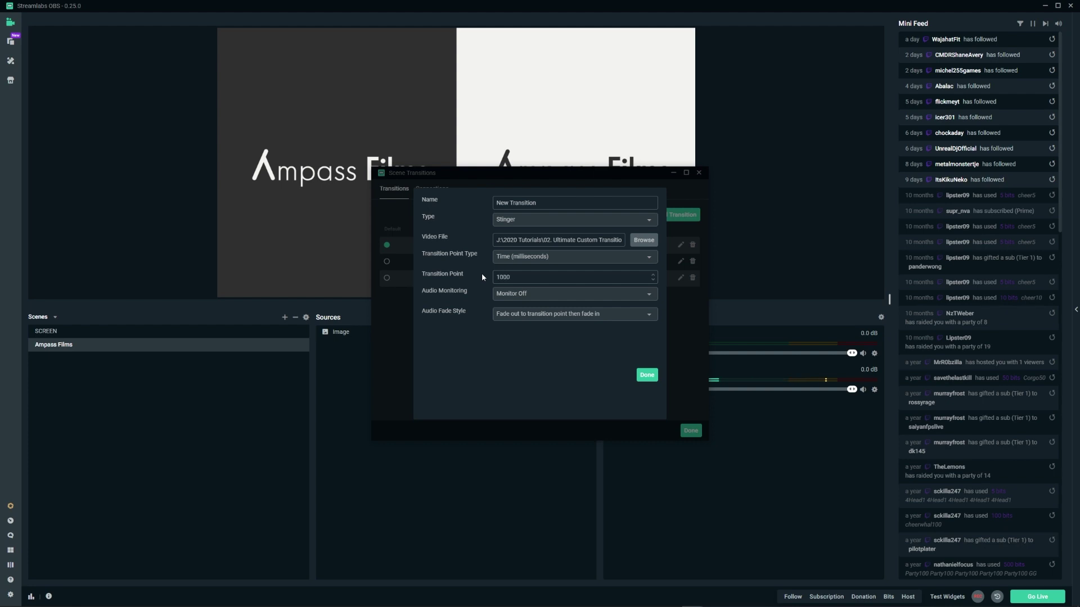
Set Monitor and Output audio with fade out then fade in, and save the new transition.
click(532, 294)
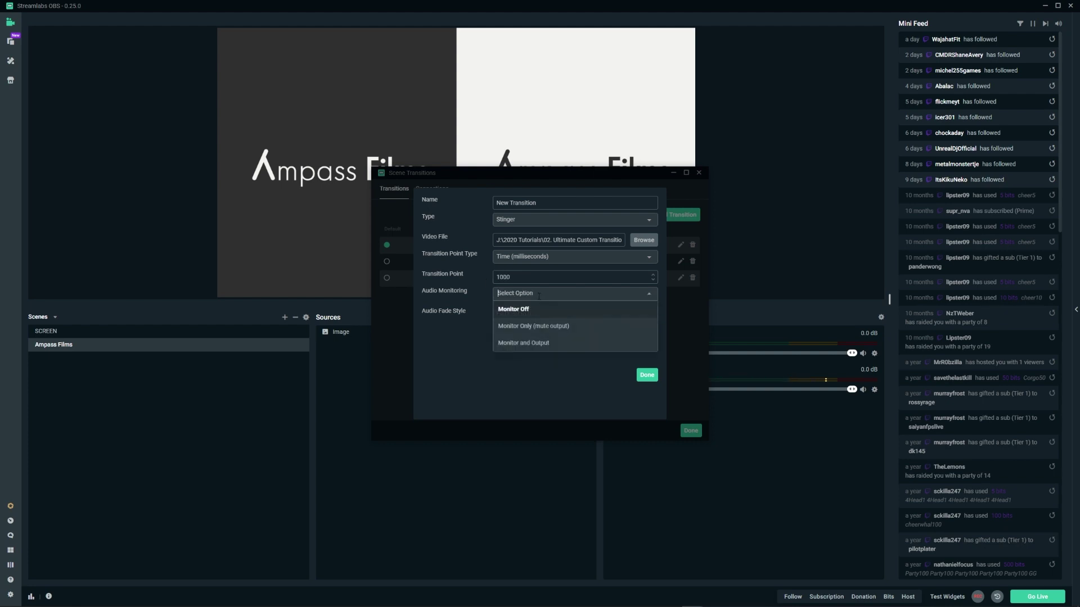
click(552, 344)
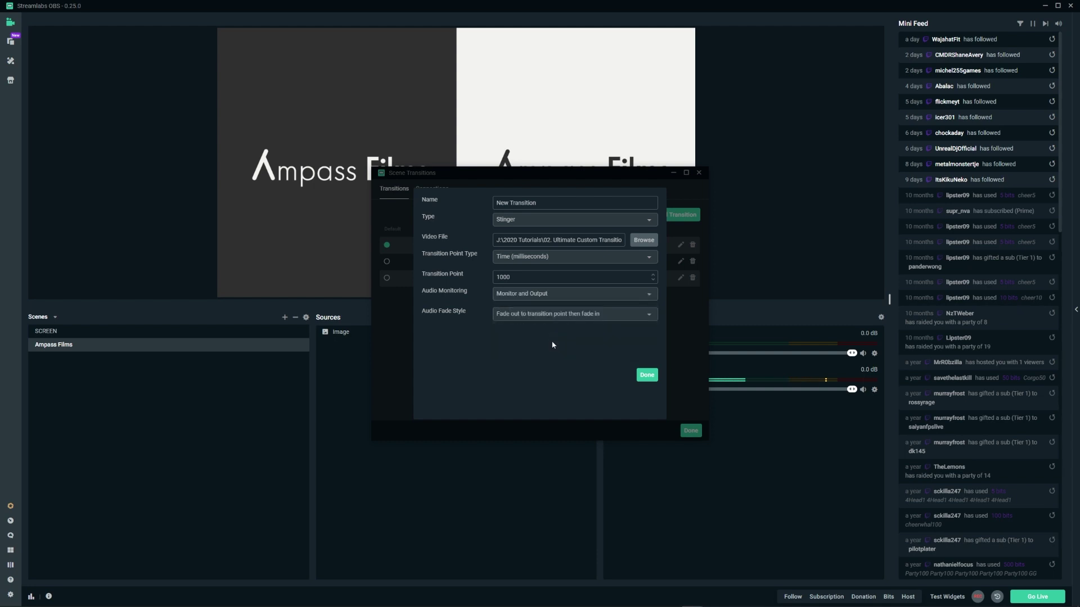
click(497, 293)
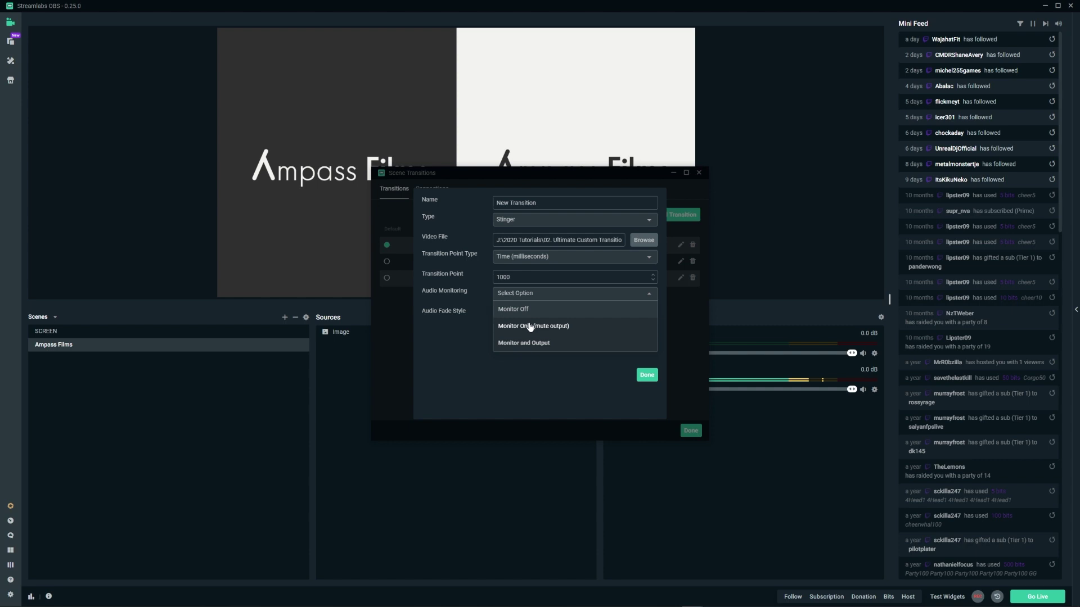
click(451, 356)
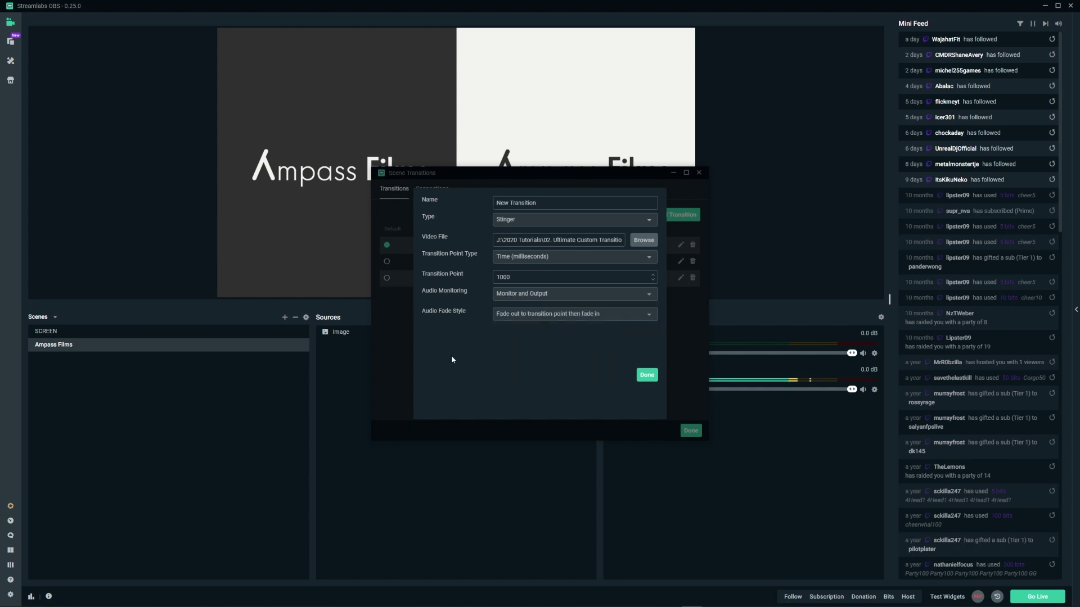
click(574, 313)
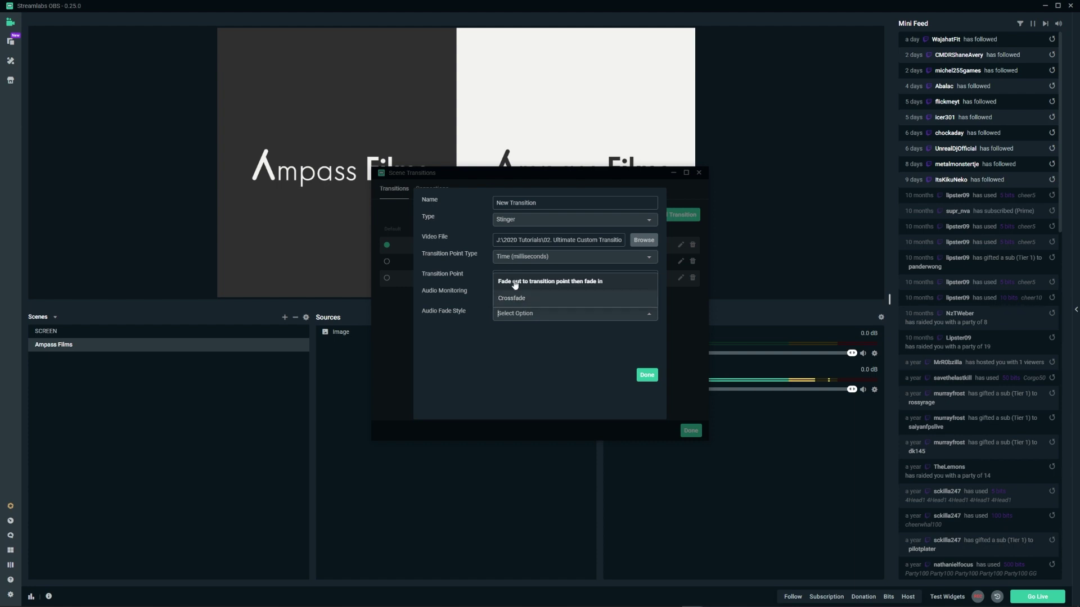
click(554, 282)
click(646, 375)
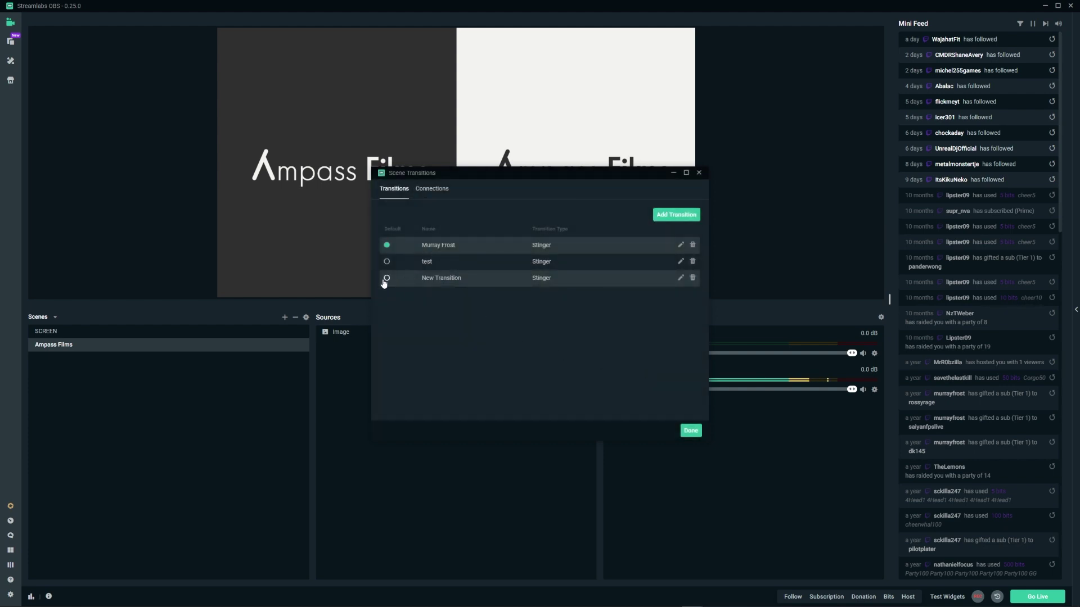
click(691, 430)
Switch from SCREEN to Ampass Films and back to SCREEN to watch the new stinger play.
click(74, 335)
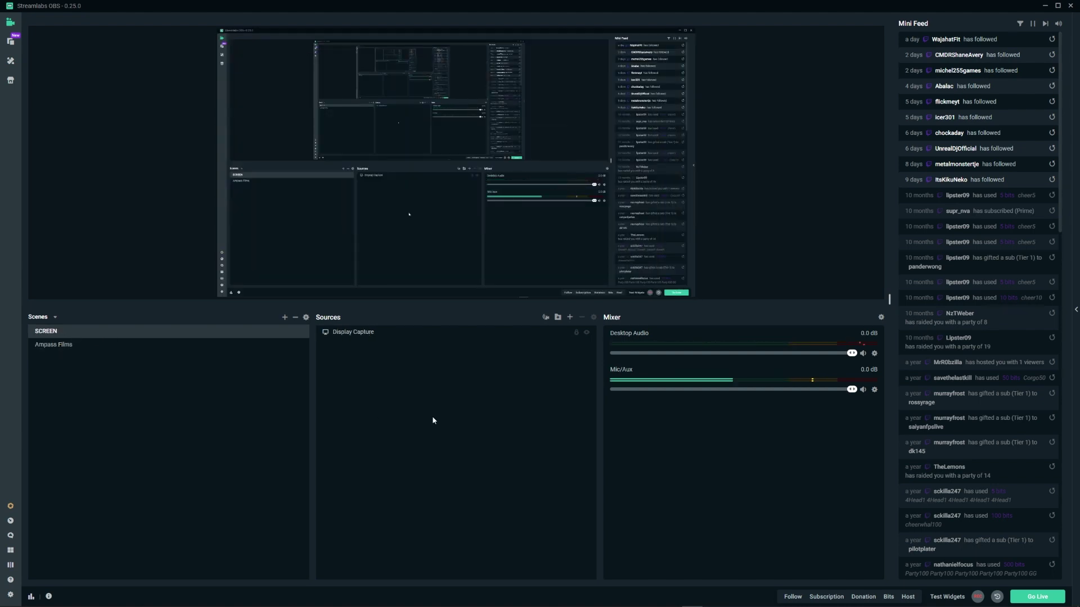
click(90, 347)
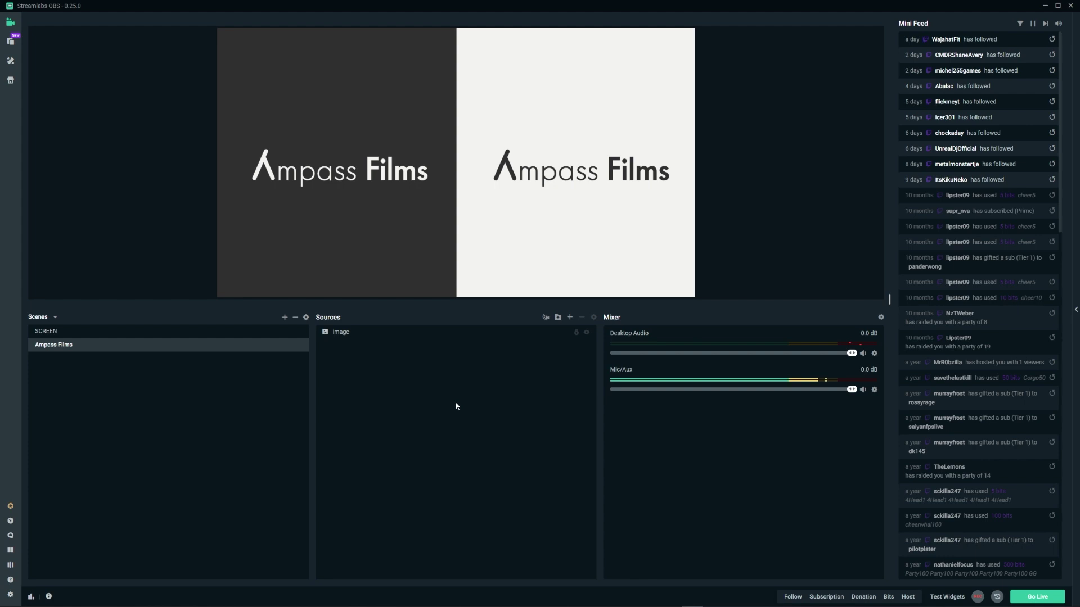
click(95, 333)
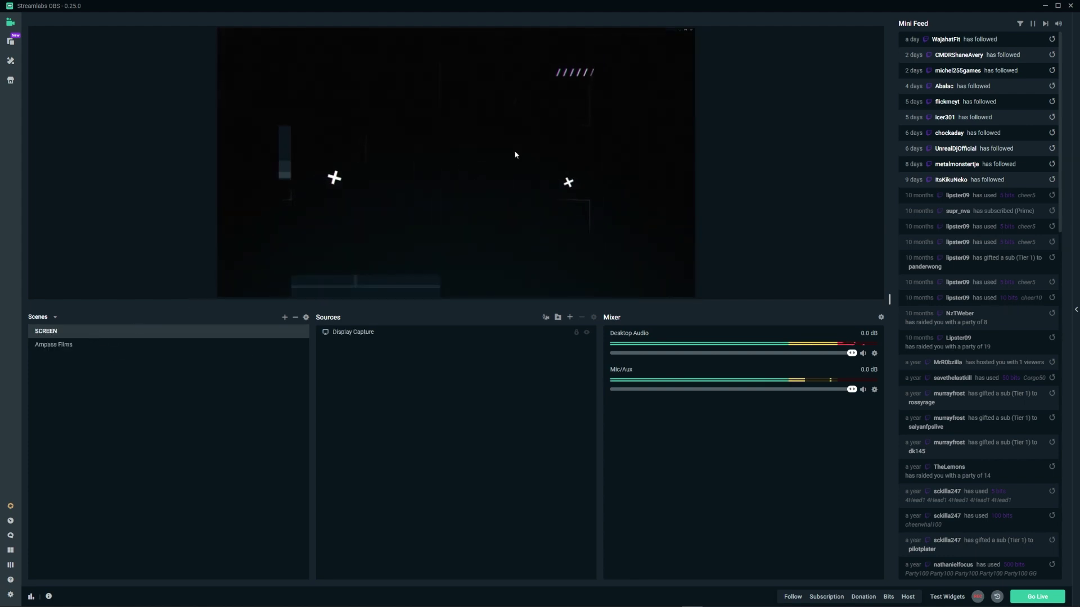